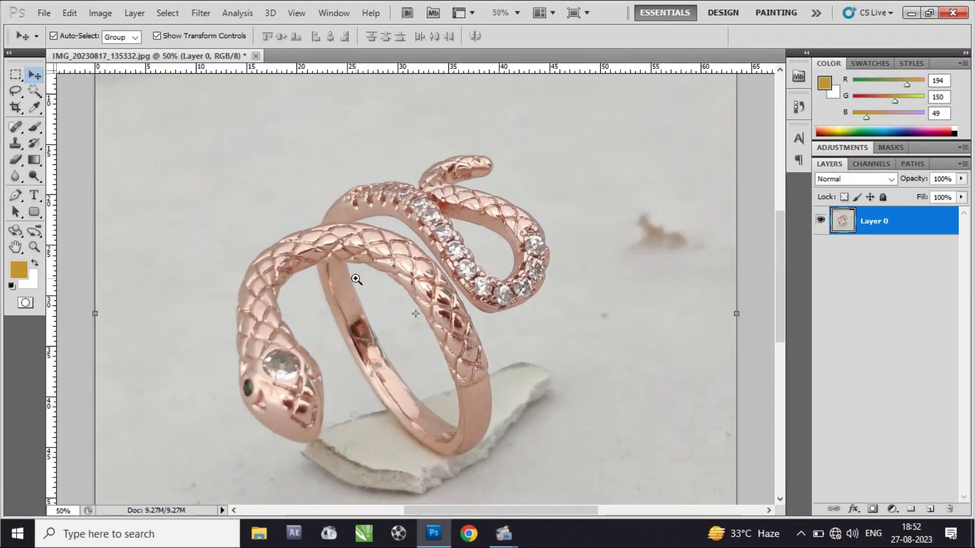
Zoom onto the ring and start a Pen path with curved anchors along the band's edge.
left_click(356, 279)
left_click(356, 280)
key("p")
scroll(330, 213, "down", 3)
scroll(355, 279, "up", 2)
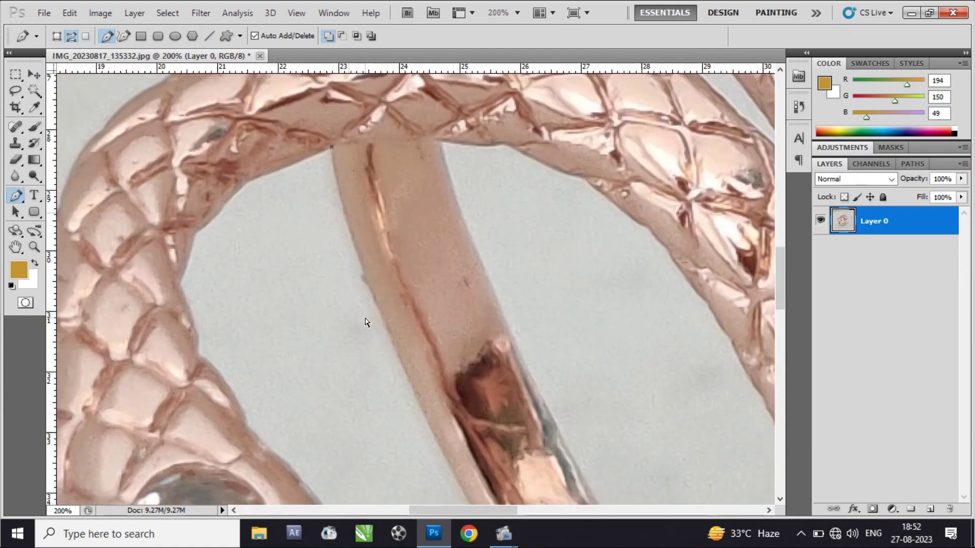
key("ctrl+minus")
mouse_move(386, 299)
left_mouse_down()
mouse_move(450, 403)
mouse_move(494, 437)
left_mouse_up()
left_click_drag(583, 484, 466, 403)
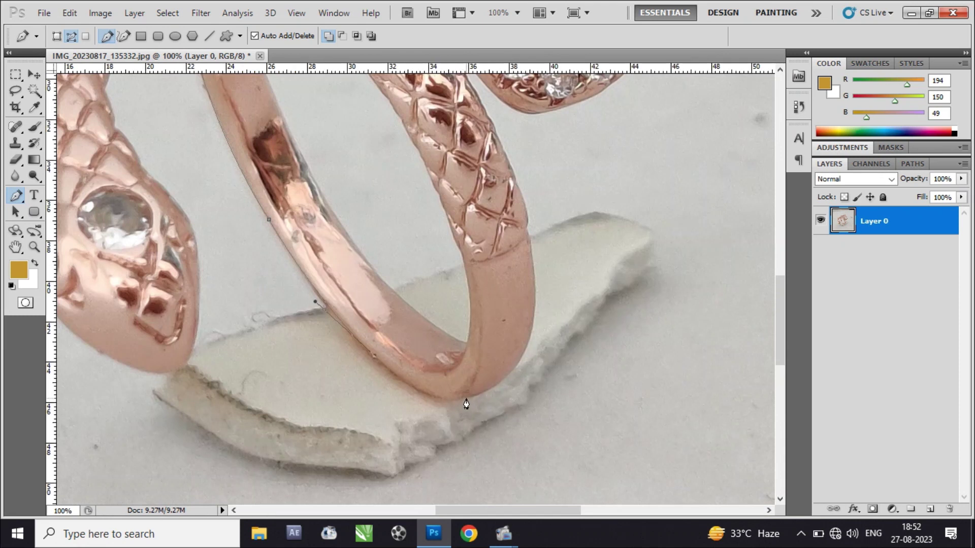
mouse_move(519, 355)
left_mouse_down()
mouse_move(529, 402)
mouse_move(543, 303)
mouse_move(523, 251)
left_mouse_up()
Extend the path up along the snake body's outer edge.
scroll(536, 283, "up", 3)
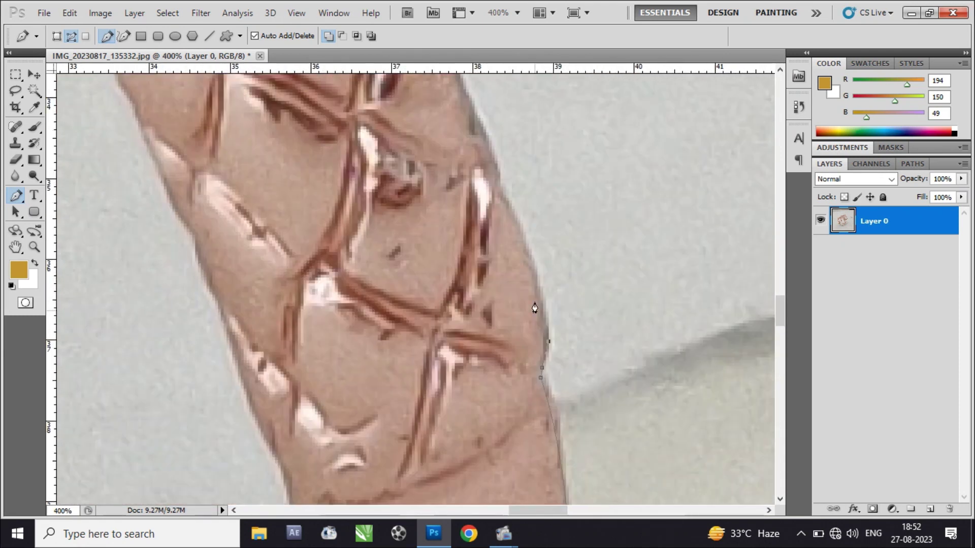
left_click_drag(549, 325, 520, 251)
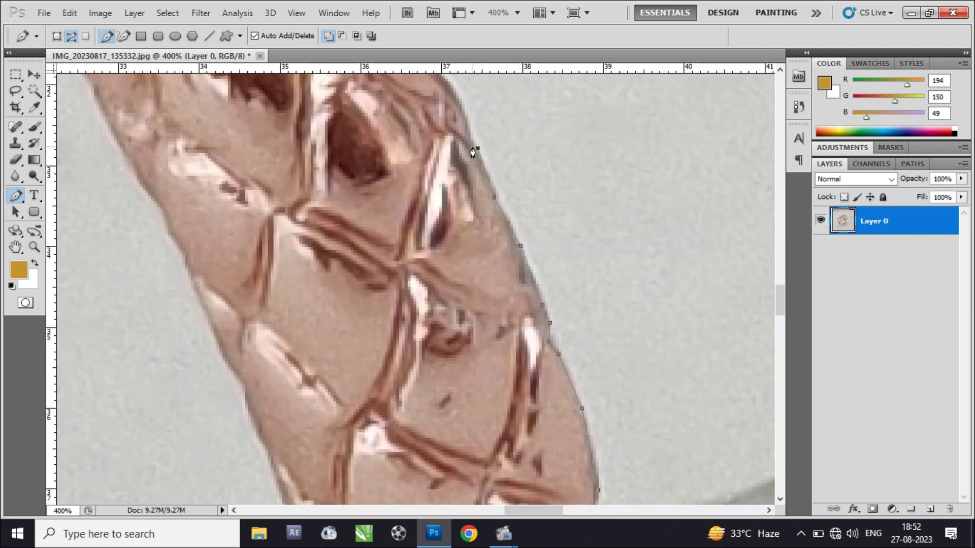
left_click_drag(469, 153, 512, 335)
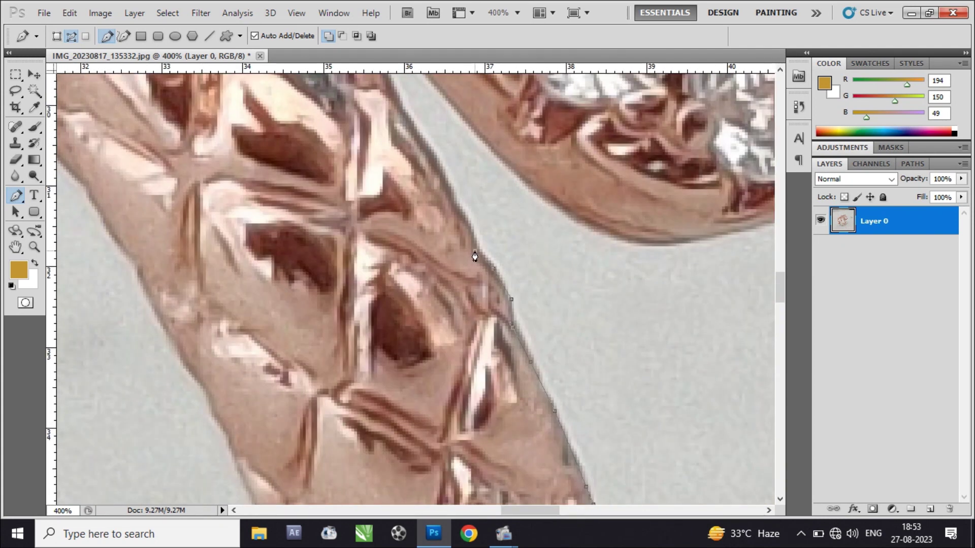
left_click_drag(401, 115, 423, 319)
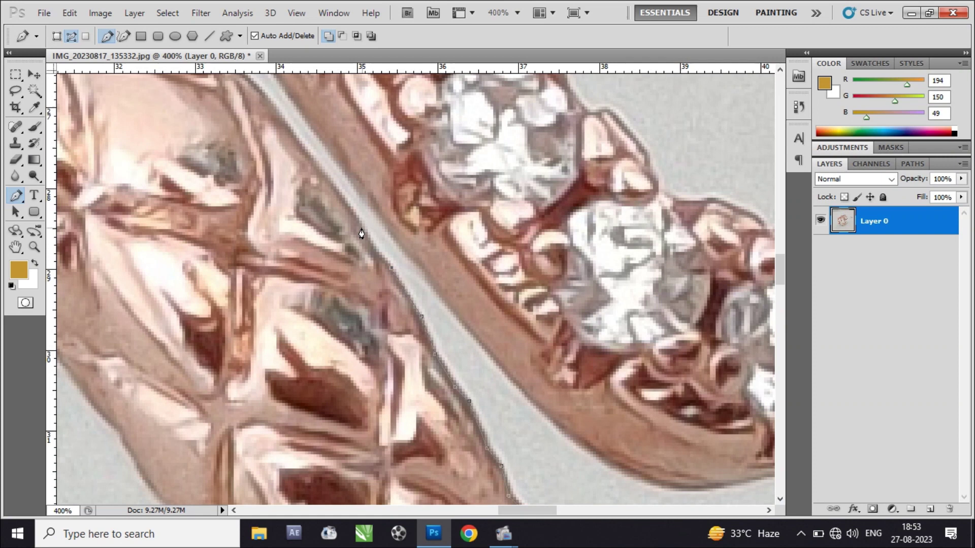
left_click_drag(264, 105, 350, 328)
left_click(243, 219)
left_click_drag(242, 219, 629, 274)
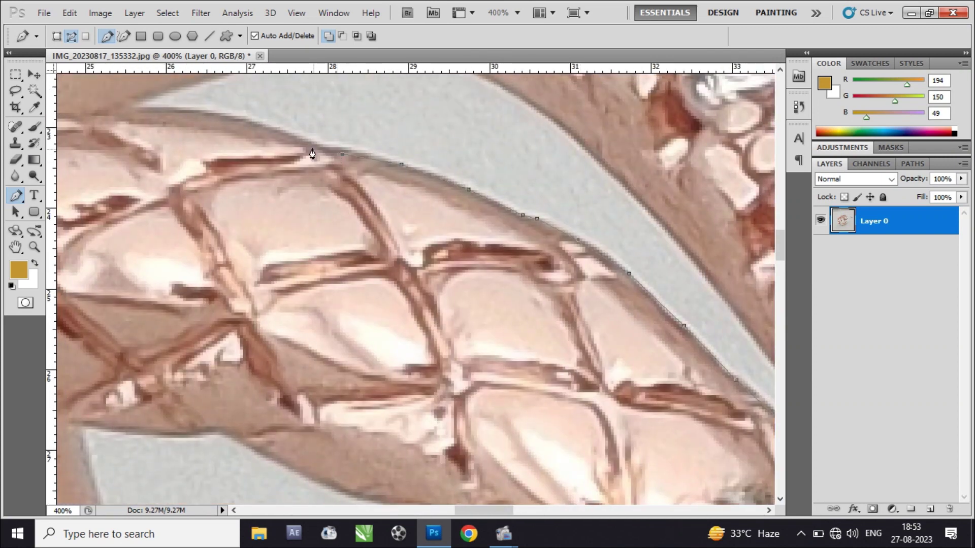
left_click_drag(122, 112, 191, 269)
Continue the path along the band and diamond coil, breaking handles at sharp corners.
left_click(468, 235)
left_click_drag(470, 237, 369, 211)
key("ctrl+minus")
key("ctrl+minus")
left_click_drag(433, 241, 518, 368)
left_click(433, 242, "alt")
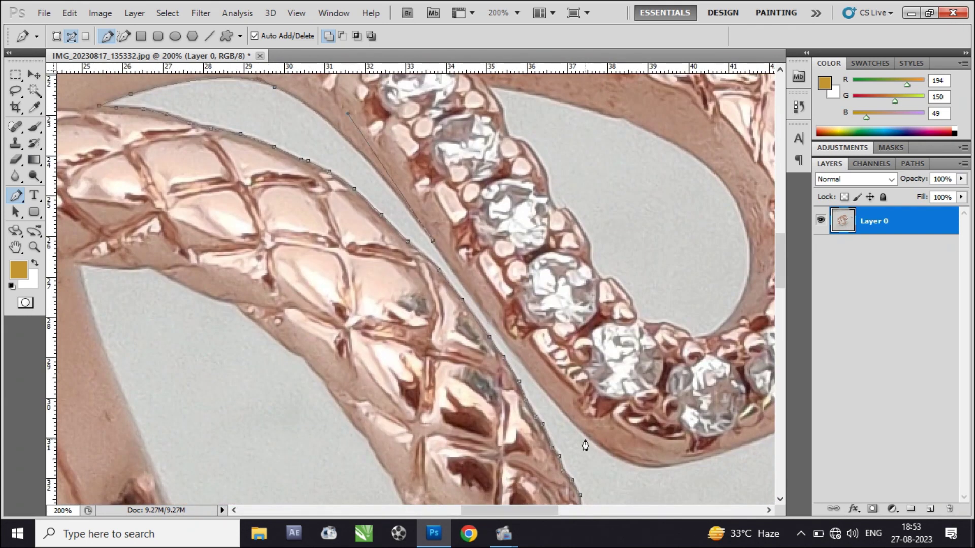
left_click(502, 344)
left_click_drag(670, 469, 446, 435)
left_click_drag(519, 403, 542, 386)
scroll(609, 319, "up", 1)
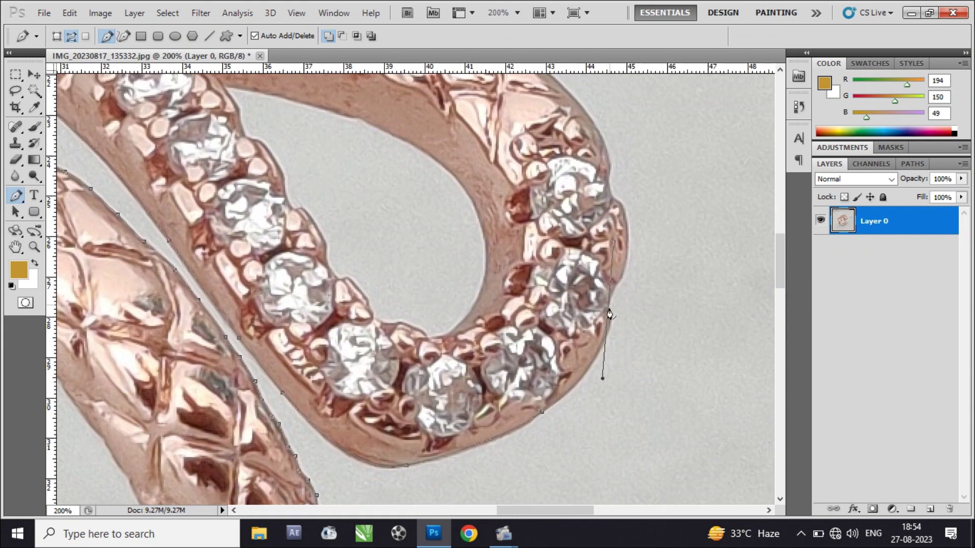
scroll(609, 325, "up", 3)
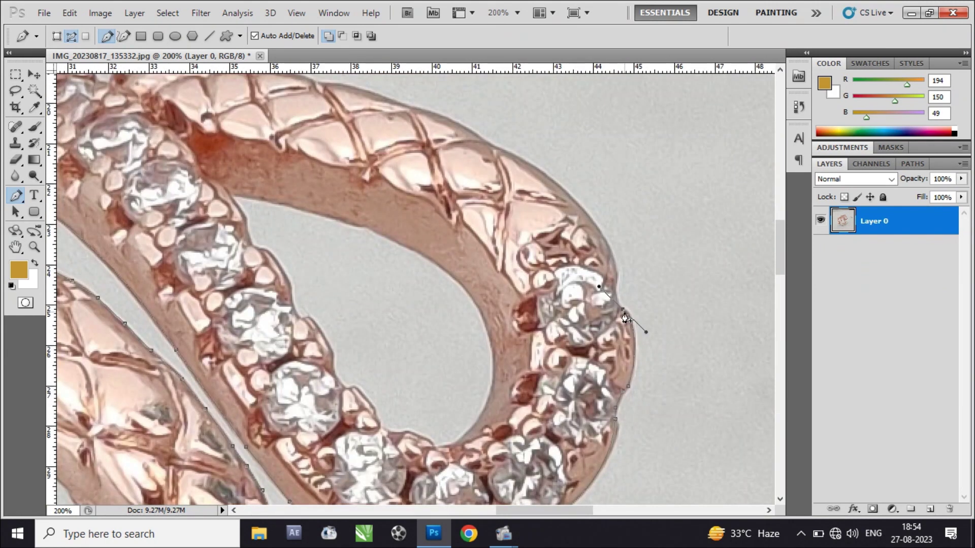
left_click(624, 310, "alt")
Carry the path along the coil's upper edge and around the snake head's tip.
left_click_drag(623, 262, 683, 314)
left_click_drag(560, 203, 682, 265)
left_click_drag(613, 364, 687, 527)
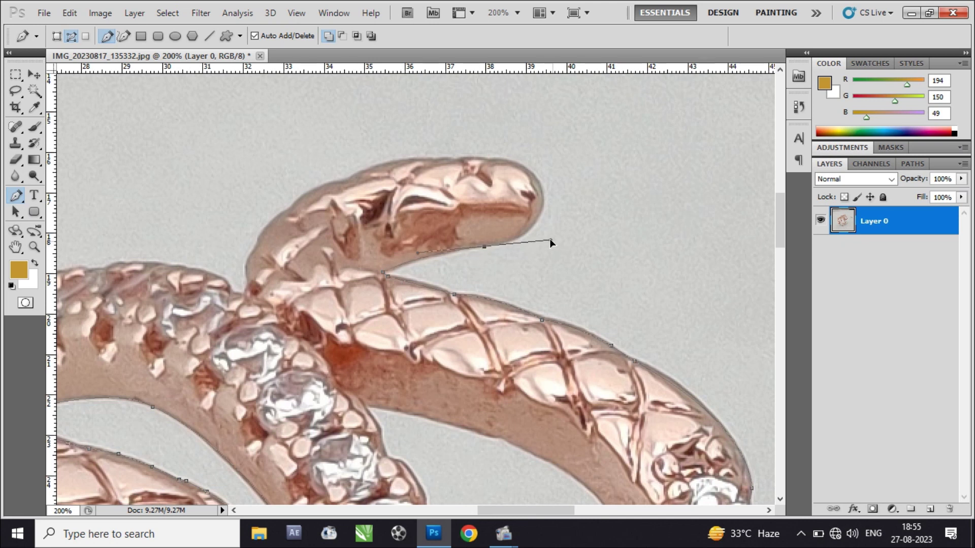
left_click_drag(536, 181, 516, 125)
left_click(352, 179, "alt")
scroll(292, 214, "down", 3)
scroll(350, 147, "left", 3)
left_click_drag(348, 209, 348, 213)
scroll(337, 197, "left", 10)
scroll(337, 197, "up", 1)
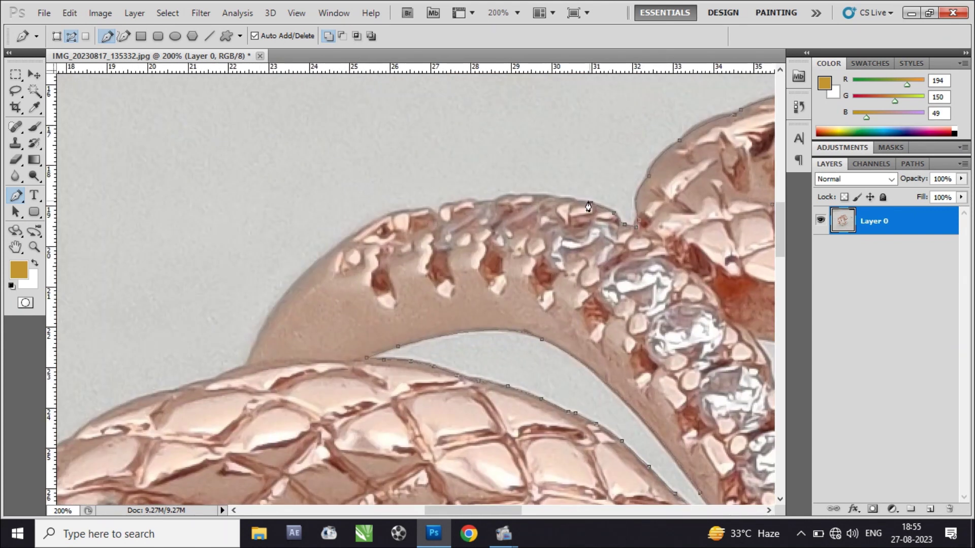
key("ctrl+0")
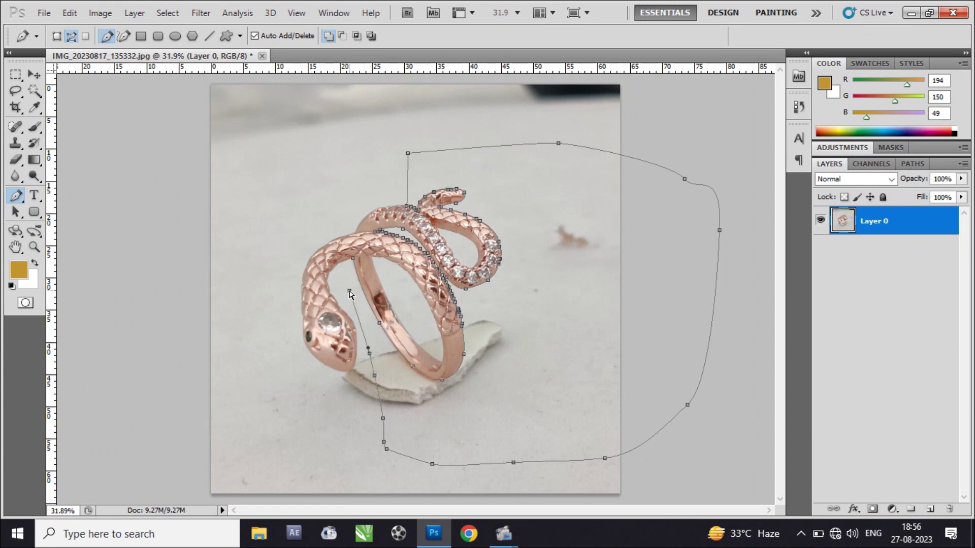
Close the path and delete the background to the right of the ring.
left_click(349, 290)
key("ctrl+Return")
key("Delete")
scroll(465, 276, "up", 6)
scroll(632, 250, "down", 1)
scroll(631, 250, "down", 1)
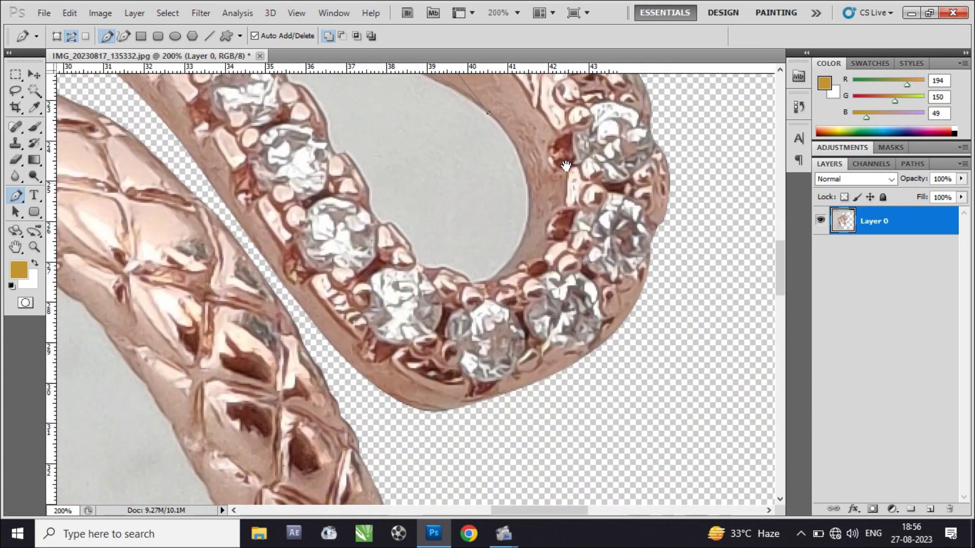
Trace the diamond coil's inner edge and delete the grey area inside it.
left_click_drag(525, 237, 500, 315)
scroll(471, 291, "up", 2)
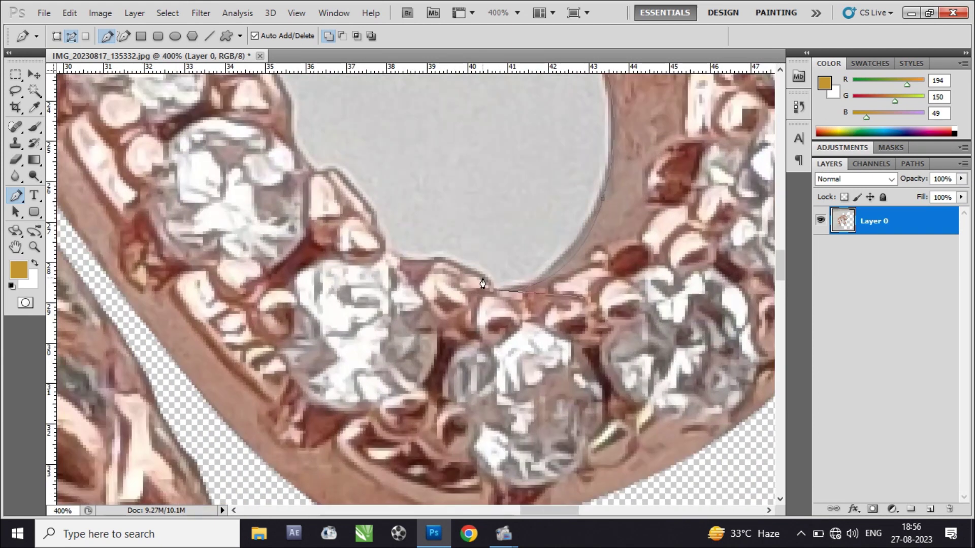
left_click_drag(345, 186, 588, 272)
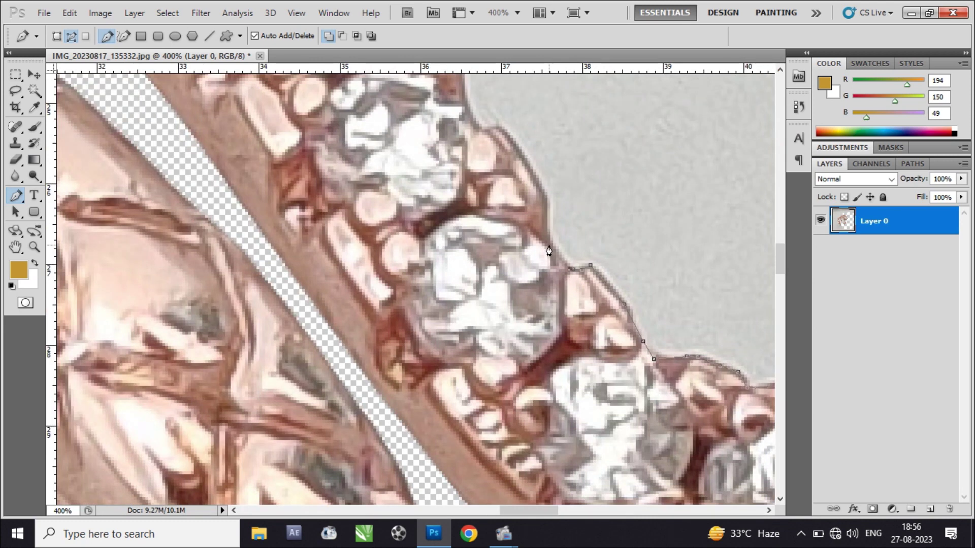
left_click_drag(482, 133, 535, 367)
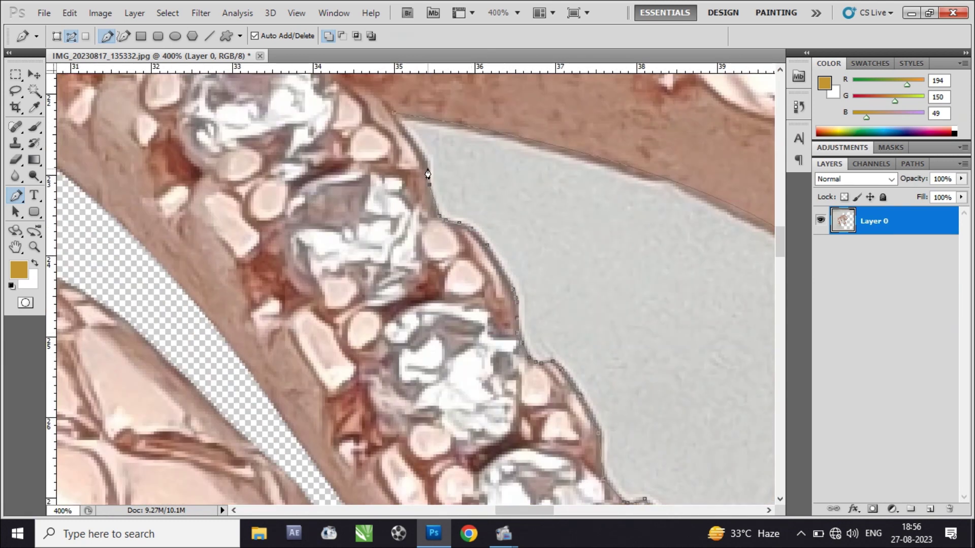
left_click(390, 117)
key("ctrl+Return")
key("Delete")
key("ctrl+shift+s")
key("Escape")
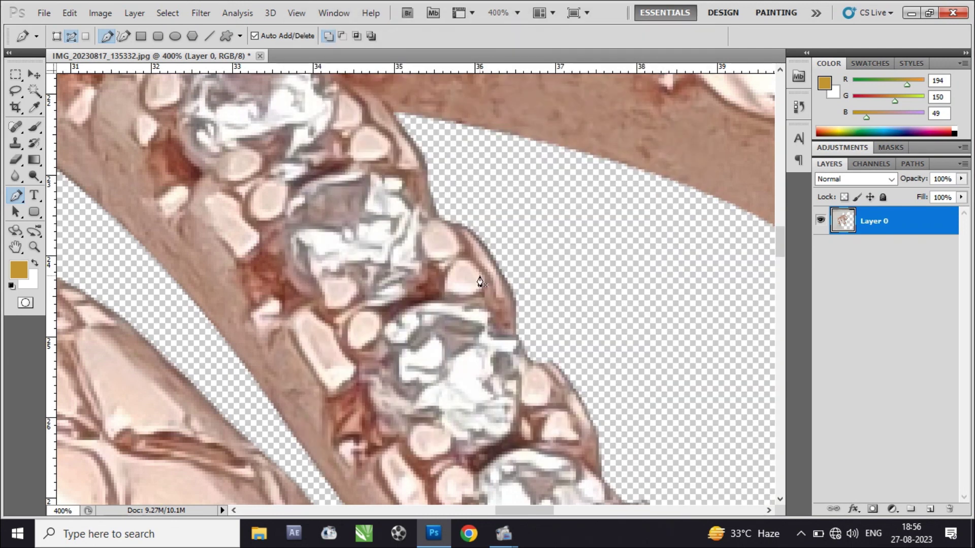
Save the image as snake ring.psd.
key("ctrl+0")
key("ctrl+shift+s")
type("snake ring")
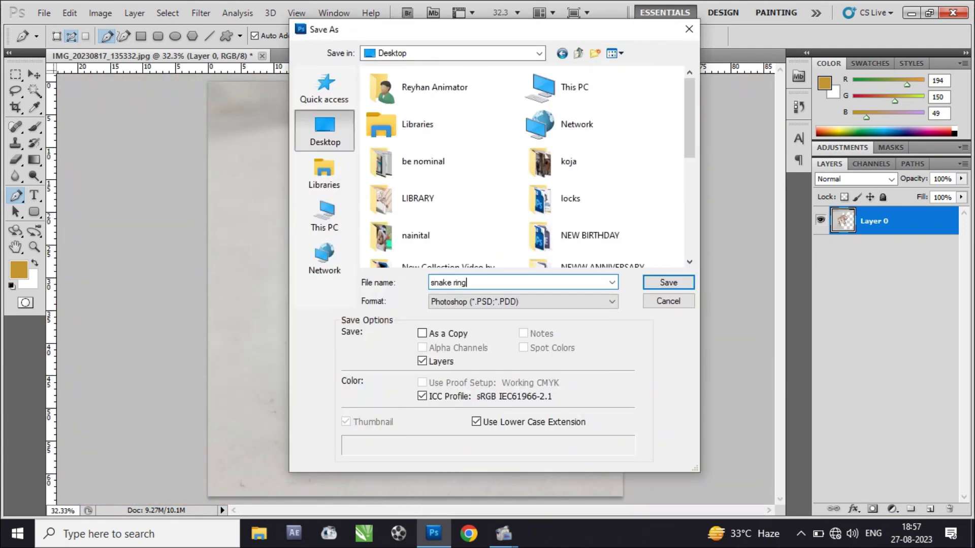
key("Return")
key("Return")
scroll(390, 271, "up", 4)
Trace curved anchors down the band loop's inner edge to its lower curve.
scroll(391, 271, "up", 2)
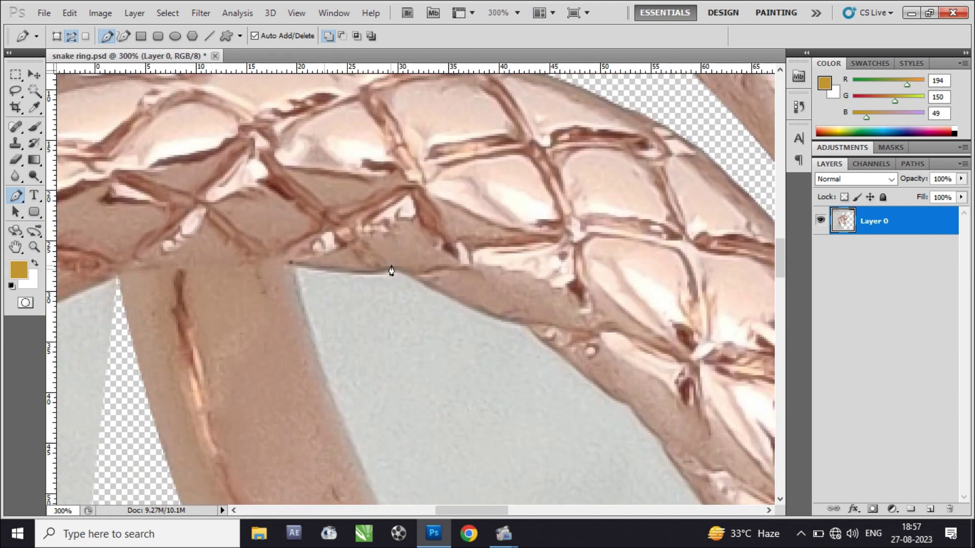
left_click_drag(562, 326, 412, 217)
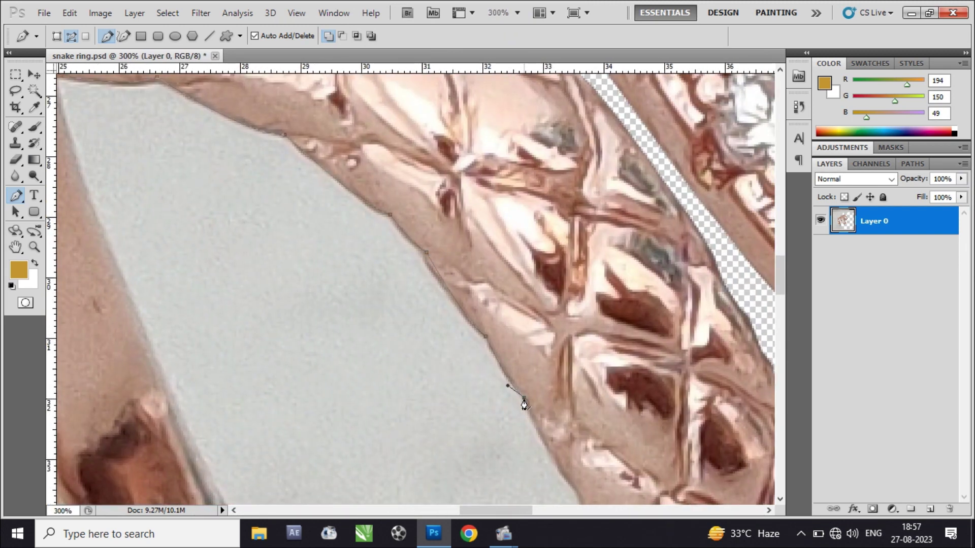
left_click_drag(524, 405, 409, 199)
left_click_drag(459, 279, 484, 314)
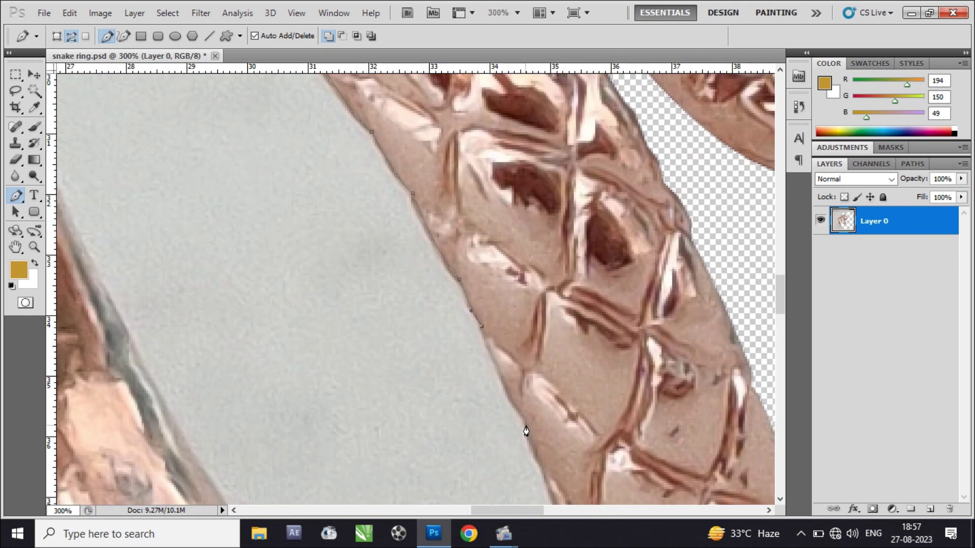
left_click_drag(544, 440, 448, 207)
left_click_drag(434, 225, 455, 242)
left_click_drag(517, 386, 507, 269)
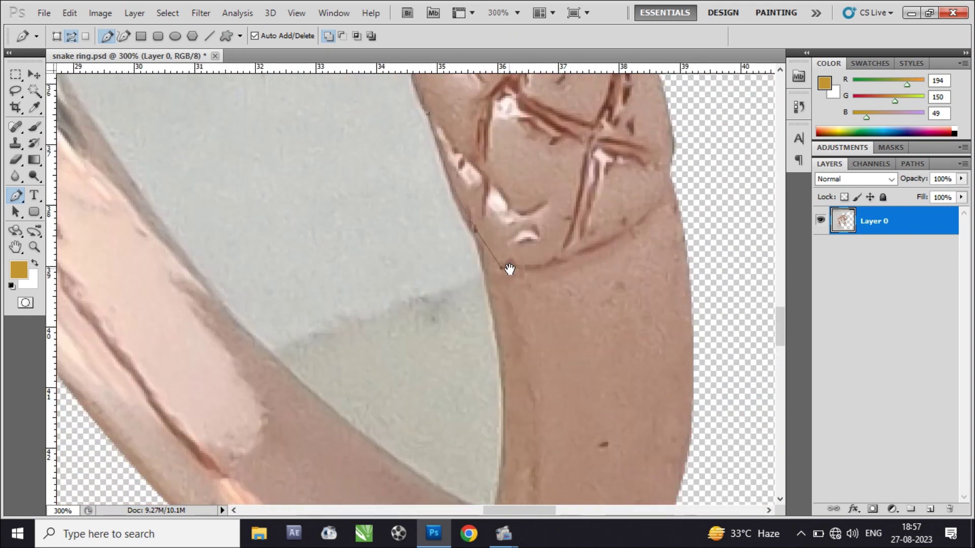
mouse_move(499, 480)
left_mouse_down()
mouse_move(463, 410)
mouse_move(420, 516)
left_mouse_up()
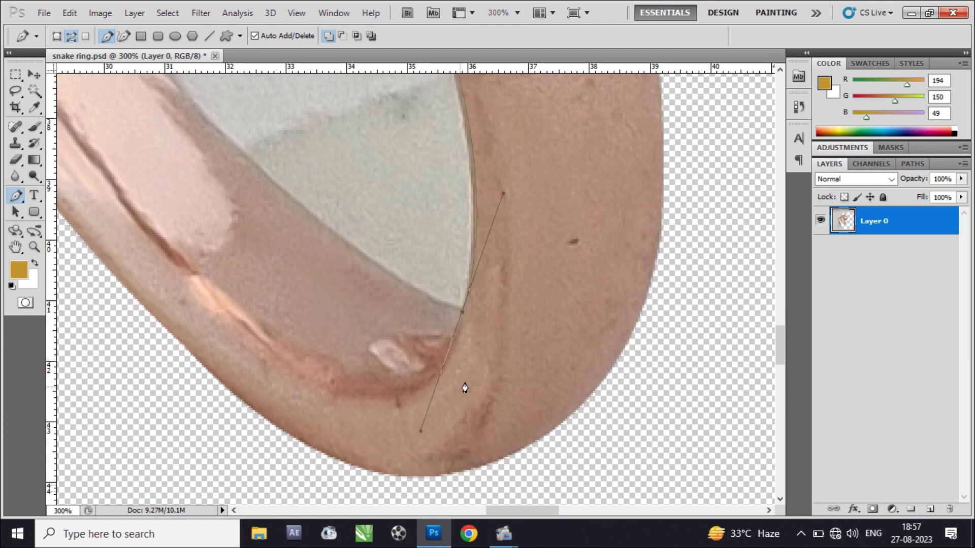
Close the band-loop path and delete the grey area inside it.
key("ctrl+minus")
key("ctrl+minus")
key("ctrl+minus")
left_click_drag(351, 218, 319, 167)
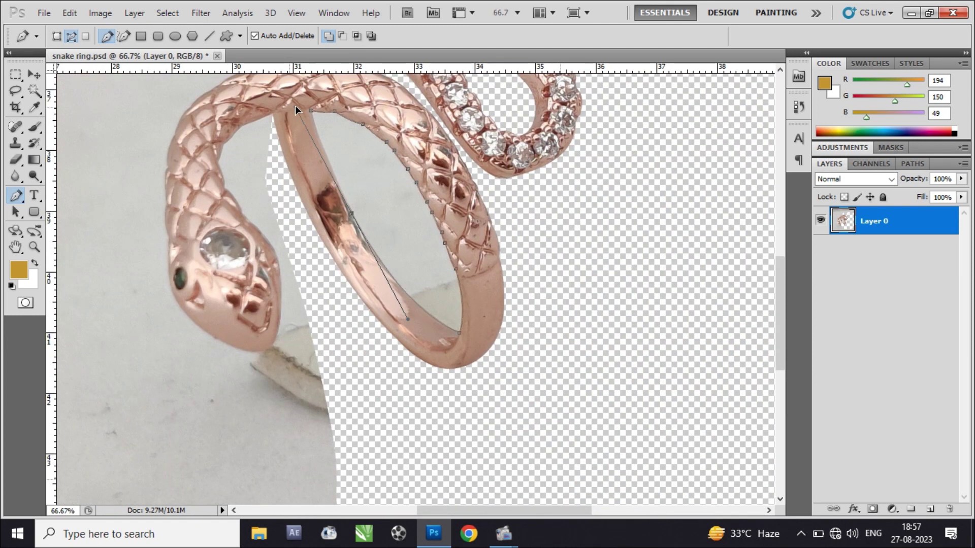
key("ctrl+plus")
left_click(328, 210)
key("ctrl+Return")
key("Delete")
key("ctrl+0")
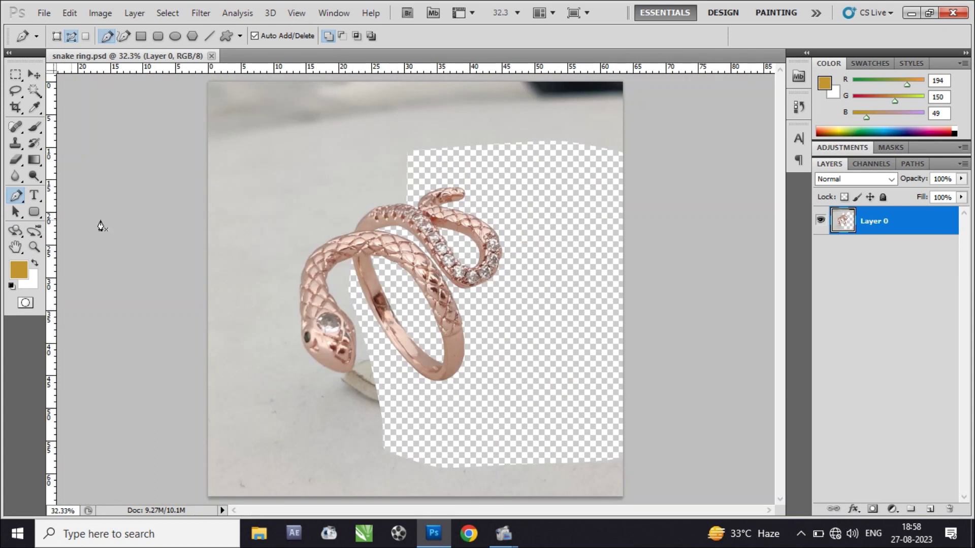
key("ctrl+plus")
key("ctrl+plus")
key("ctrl+plus")
key("ctrl+plus")
key("ctrl+plus")
Start a new path with curved anchors along the ring's edge and snake outline.
left_click(472, 165)
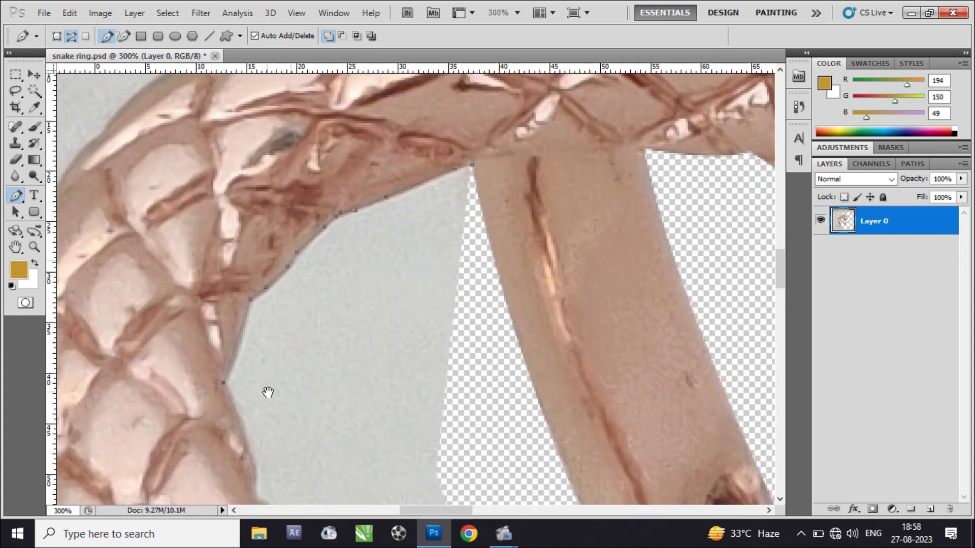
left_click_drag(268, 392, 378, 111)
left_click_drag(339, 302, 338, 327)
left_click_drag(426, 355, 398, 200)
left_click_drag(385, 249, 401, 307)
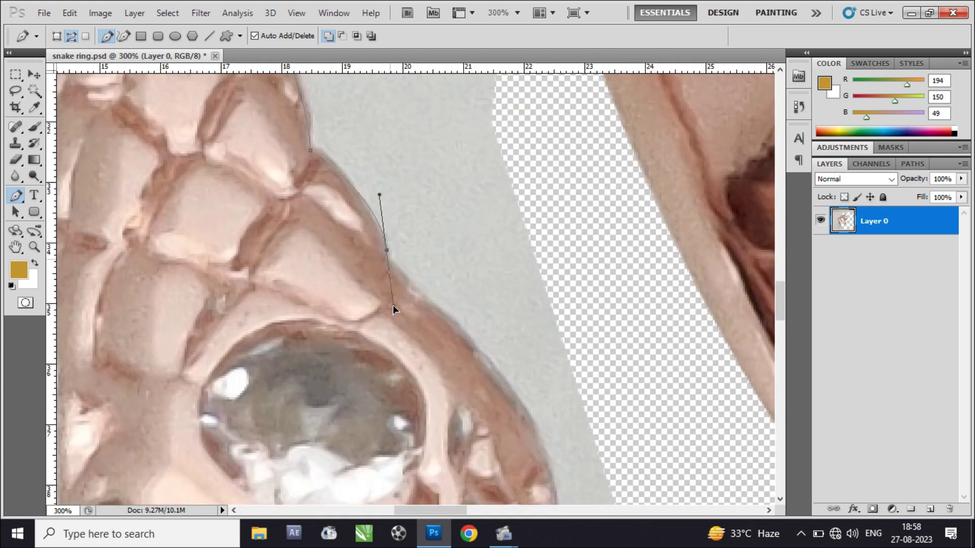
left_click(495, 367)
mouse_move(501, 363)
left_mouse_down()
mouse_move(402, 228)
mouse_move(432, 316)
left_mouse_up()
left_click(424, 262)
key("ctrl+minus")
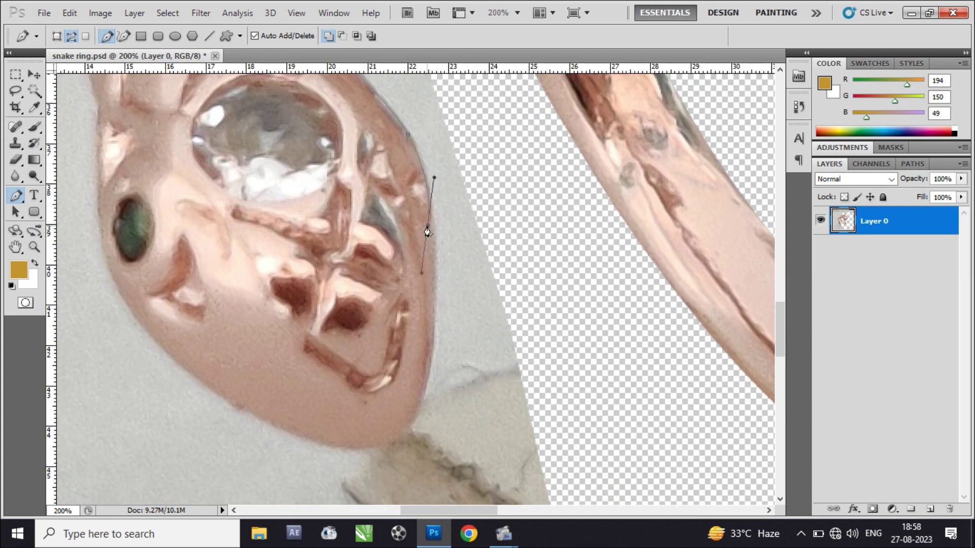
Curve the path around the snake head and up the upper body's outer scales.
scroll(433, 252, "down", 5)
left_click_drag(435, 275, 416, 330)
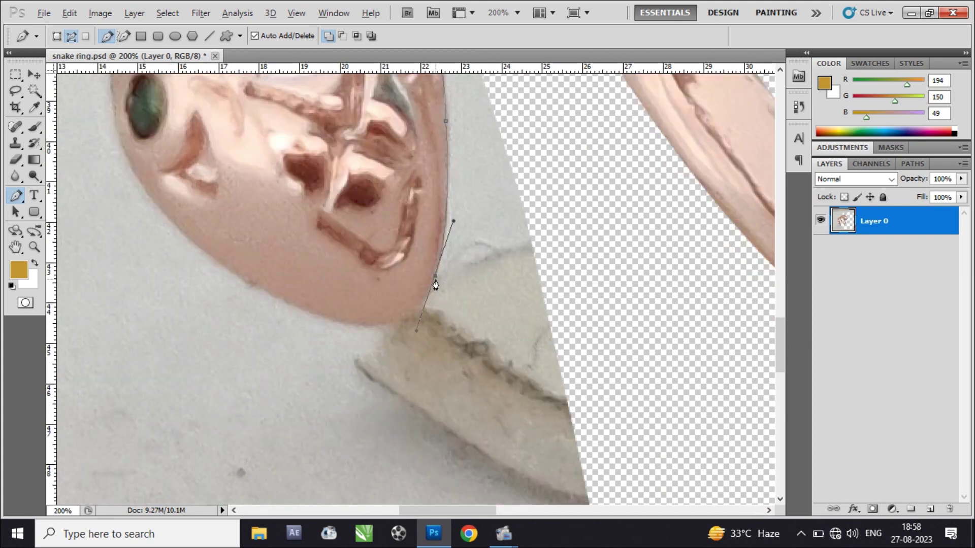
left_click_drag(334, 318, 254, 293)
mouse_move(185, 234)
left_mouse_down()
mouse_move(291, 344)
mouse_move(219, 274)
left_mouse_up()
left_click_drag(294, 342, 357, 415)
mouse_move(274, 288)
left_mouse_down()
mouse_move(270, 196)
mouse_move(312, 316)
left_mouse_up()
left_click_drag(287, 208, 333, 380)
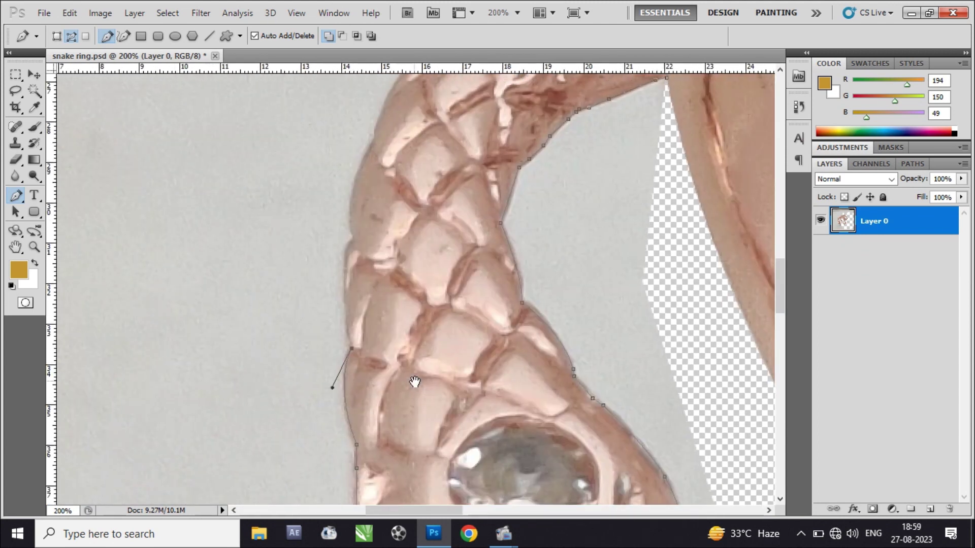
left_click_drag(352, 240, 369, 195)
mouse_move(386, 111)
left_mouse_down()
mouse_move(358, 250)
mouse_move(376, 248)
left_mouse_up()
mouse_move(393, 195)
left_mouse_down()
mouse_move(441, 163)
mouse_move(430, 268)
mouse_move(363, 329)
left_mouse_up()
Continue the path with corner and curved anchors along the snake's upper edge.
left_click(456, 238)
left_click(464, 276, "alt")
left_click_drag(463, 277, 560, 250)
left_click(539, 250, "alt")
left_click_drag(648, 283, 490, 390)
mouse_move(463, 245)
left_mouse_down()
mouse_move(537, 178)
mouse_move(542, 209)
left_mouse_up()
left_click(463, 245, "alt")
left_click(523, 209, "alt")
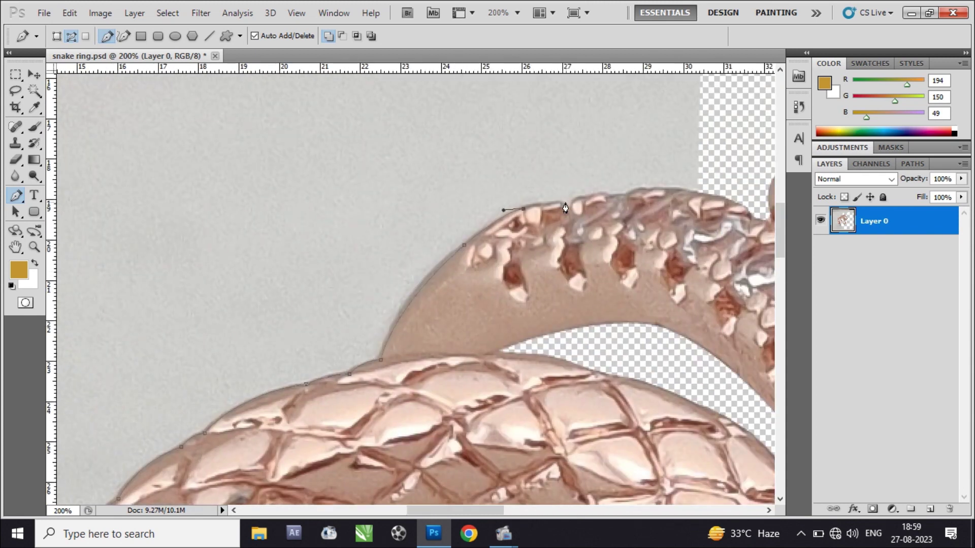
Extend the path out around the canvas corners and back toward its start.
key("ctrl+0")
left_click(607, 188)
left_click(627, 80)
left_click(196, 81)
left_click(162, 368)
left_click(207, 500)
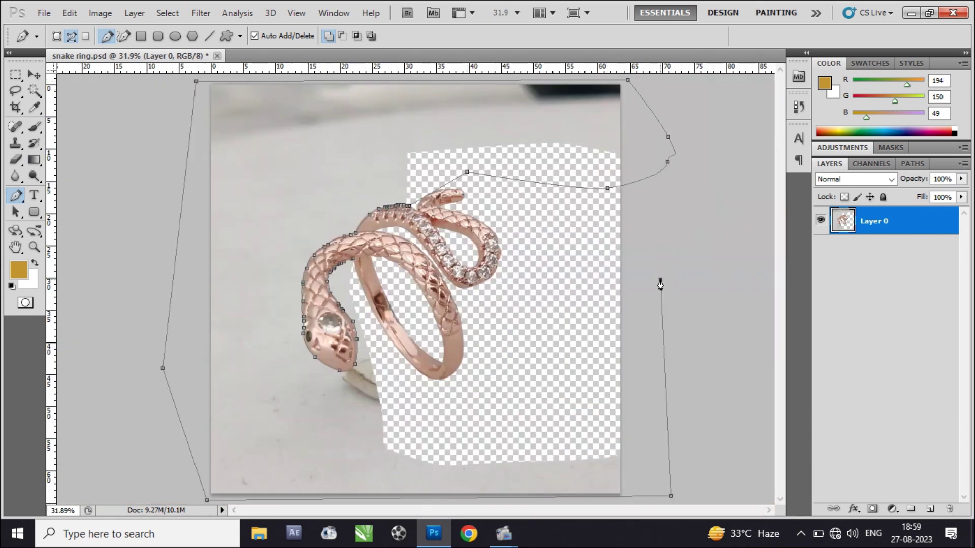
Close the path and delete the remaining grey background.
left_click(354, 262)
key("ctrl+Return")
key("ctrl+1")
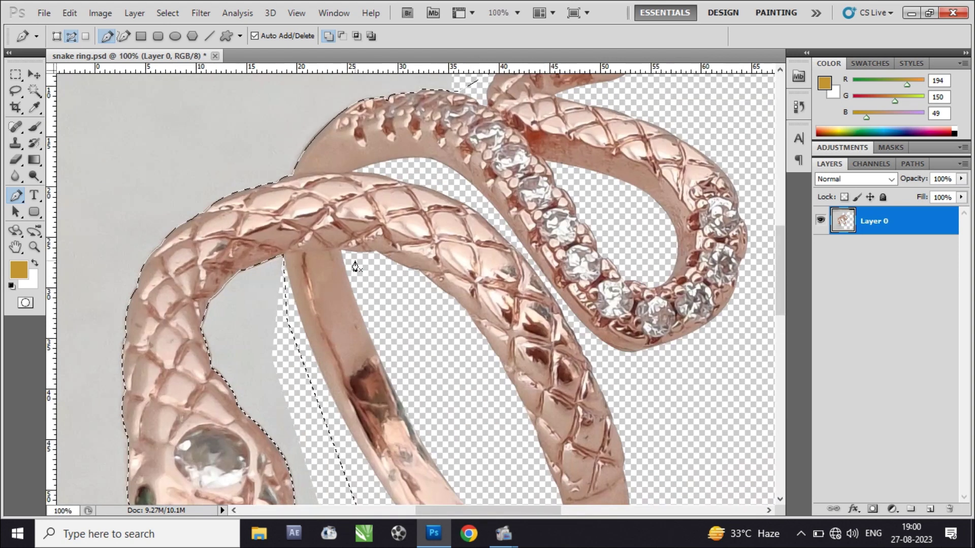
key("Delete")
key("ctrl+d")
key("ctrl+0")
Add a new white-filled layer beneath the ring layer.
key("w")
key("ctrl+shift+alt+n")
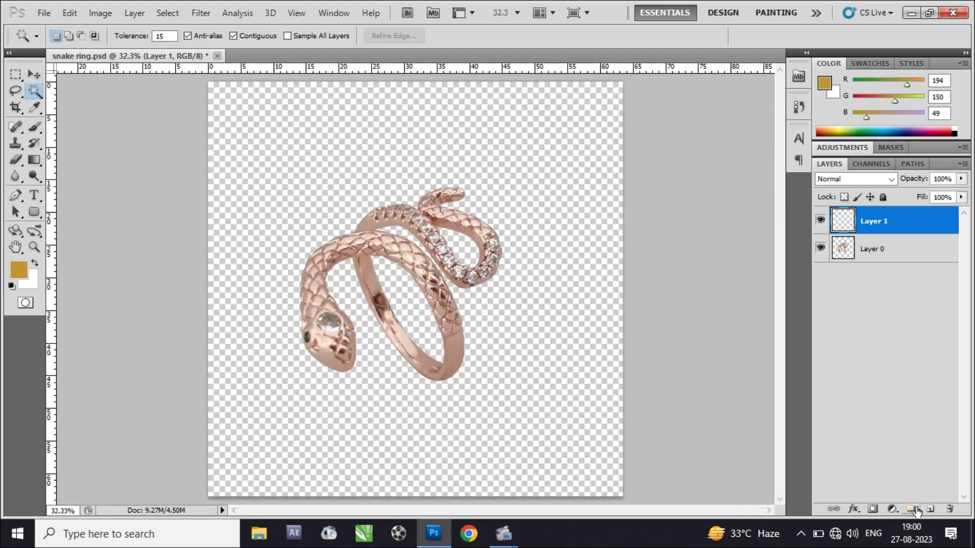
key("ctrl+BackSpace")
key("ctrl+bracketleft")
Rotate the ring slightly clockwise with Free Transform, then bring up Smart Blur.
key("v")
left_click(445, 213)
key("ctrl+t")
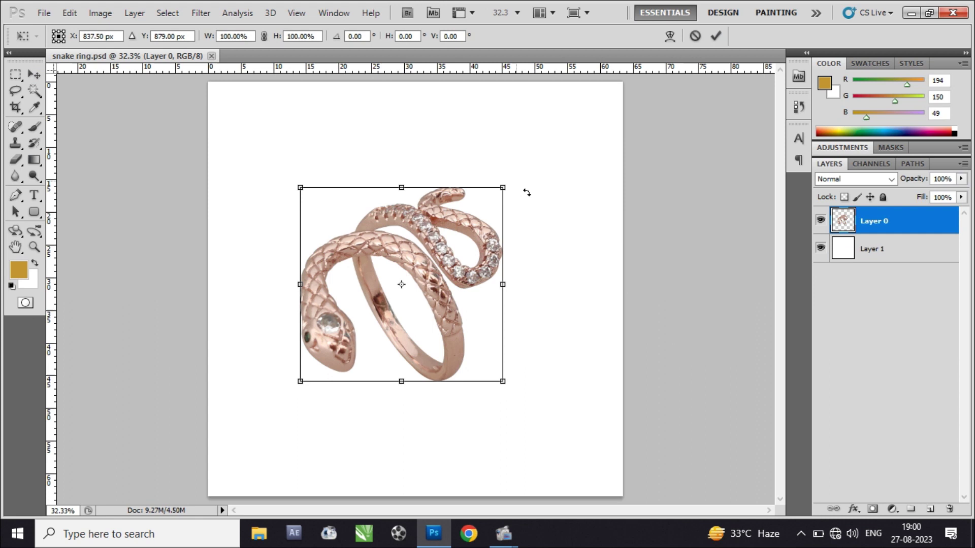
left_click_drag(526, 191, 542, 224)
key("Return")
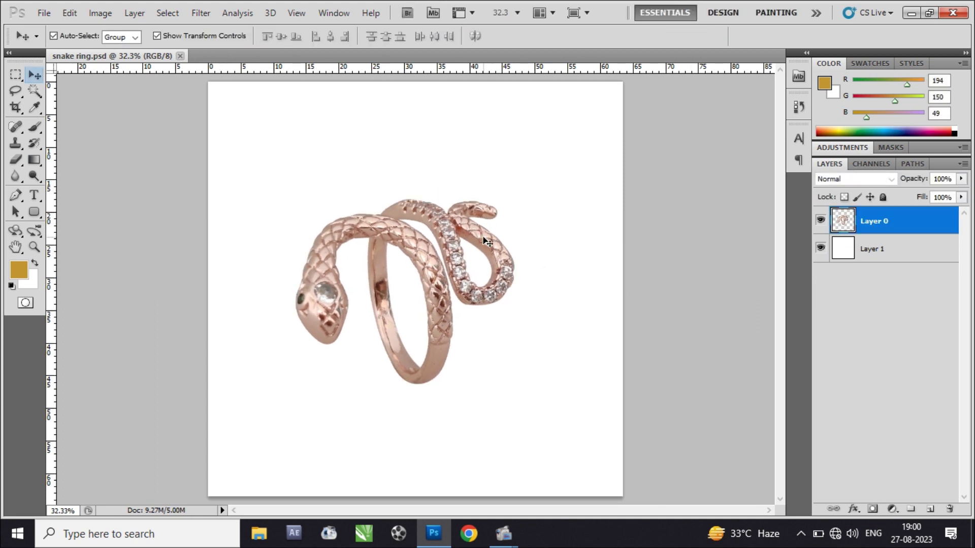
left_click(201, 13)
left_click(385, 264)
Apply Smart Blur with Radius 2 to the ring.
double_click(633, 304)
type("2")
left_click_drag(593, 140, 555, 283)
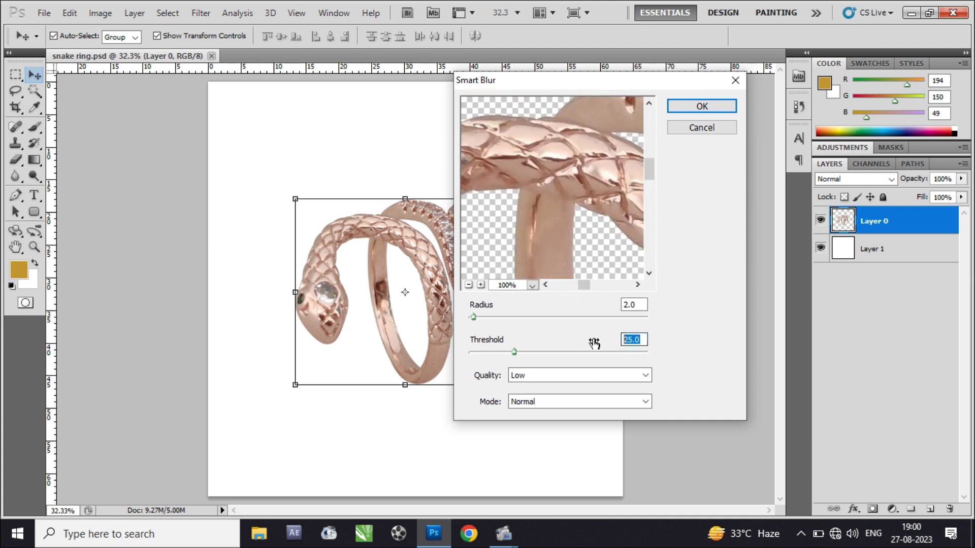
left_click(702, 106)
Sharpen the ring with the Sharpen filter and select the Sharpen brush.
left_click(207, 7)
left_click(402, 220)
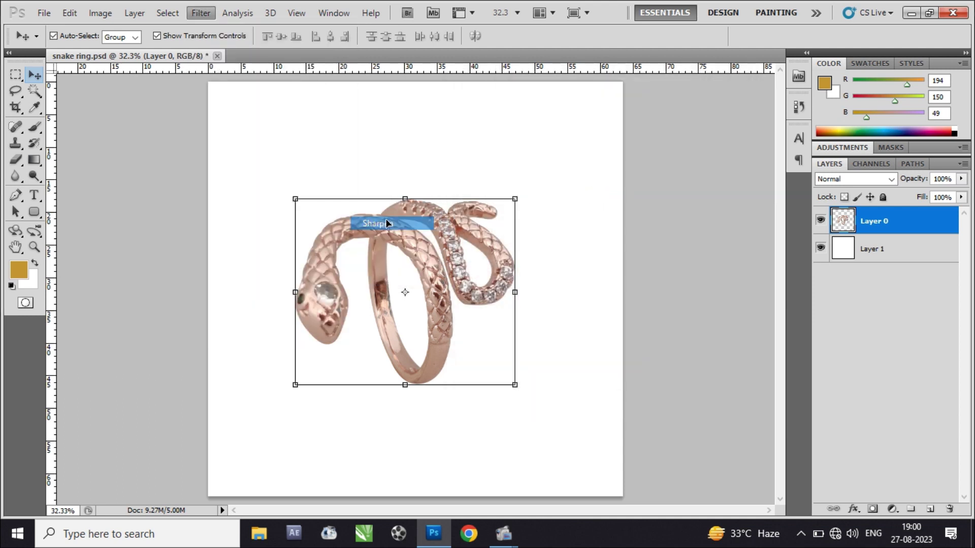
scroll(427, 232, "up", 3)
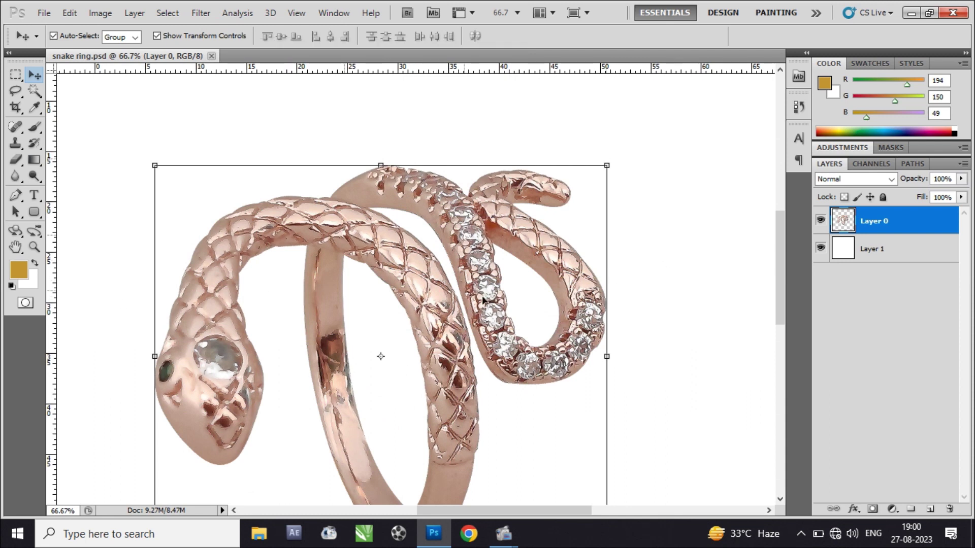
left_click(15, 176)
left_click(76, 187)
scroll(300, 189, "down", 2)
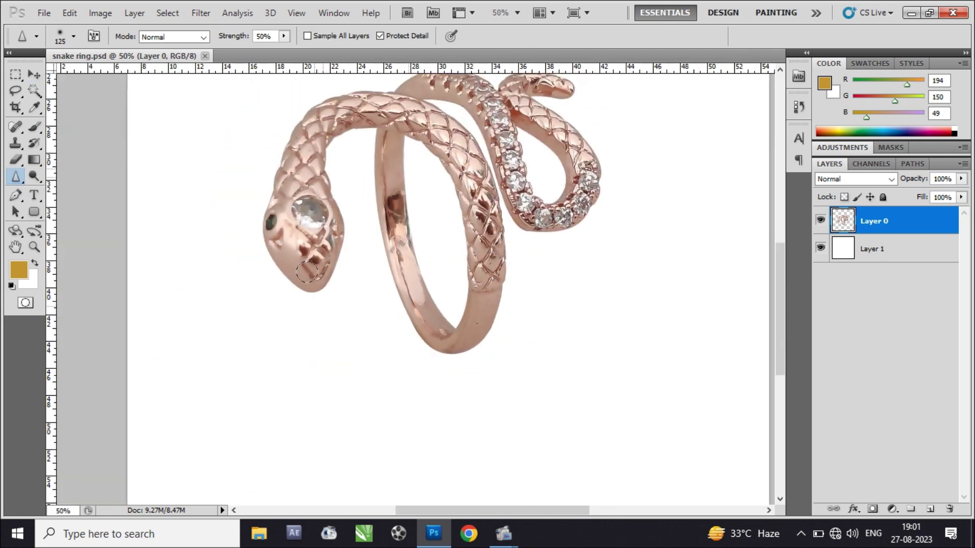
Nudge the ring slightly to the right with the Move tool.
left_click(34, 75)
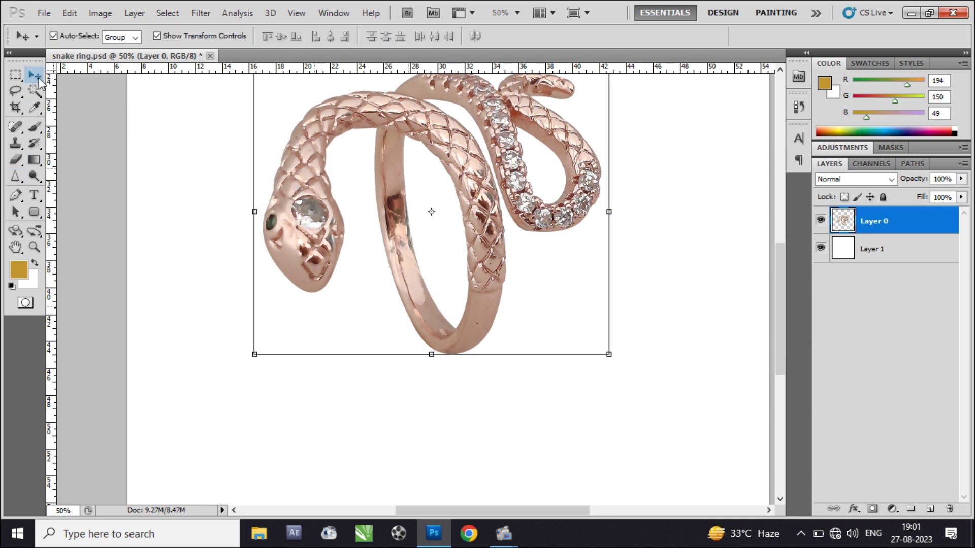
scroll(387, 242, "down", 2)
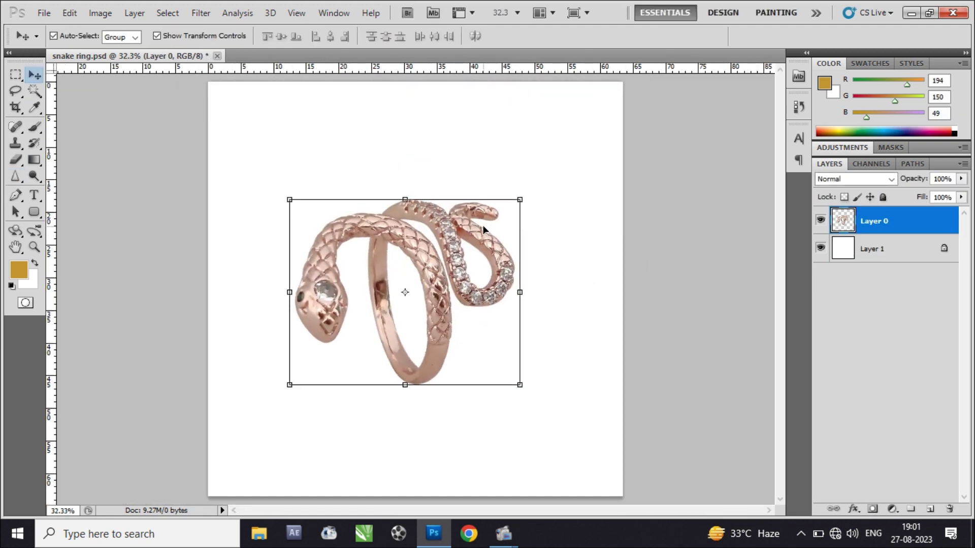
left_click_drag(482, 225, 495, 223)
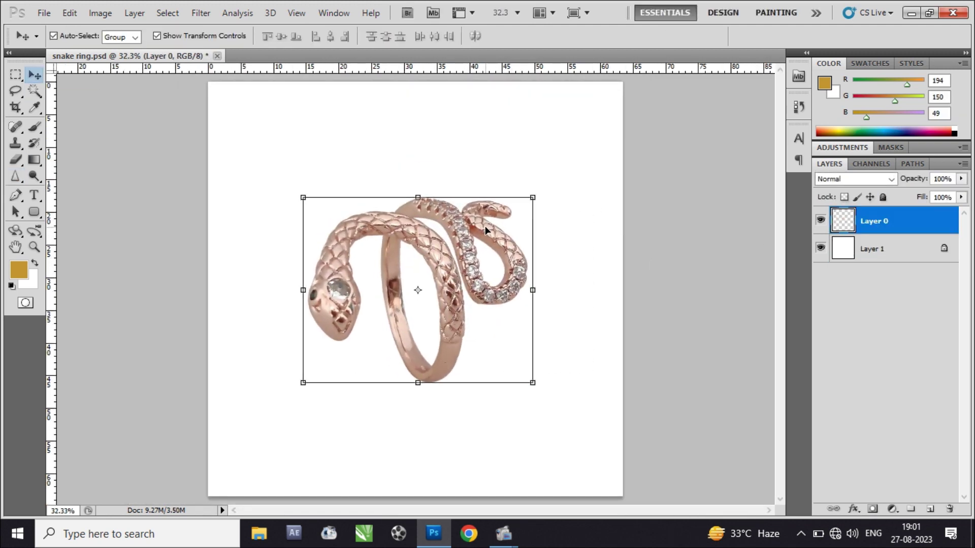
Boost the ring's rose-gold saturation, then duplicate the layer and desaturate the copy.
key("ctrl+u")
key("Return")
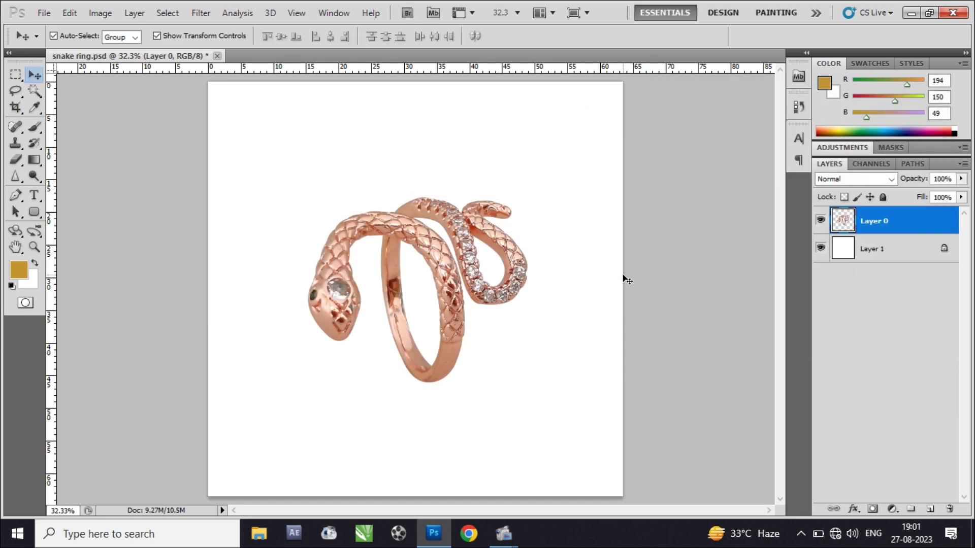
key("ctrl+j")
left_click(100, 12)
Move coloured Layer 0 above the grey copy and set up a smaller Eraser.
left_click(284, 319)
left_click_drag(873, 249, 863, 227)
left_click(15, 165)
left_click(73, 36)
key("Escape")
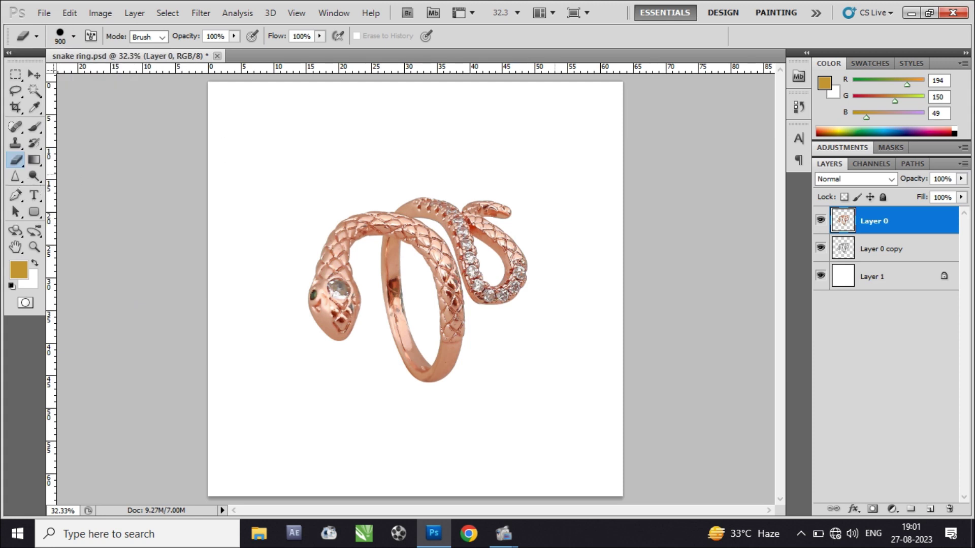
Erase the rose-gold tint from the coil's diamonds to reveal the grey copy.
scroll(608, 327, "up", 5)
left_click_drag(608, 326, 551, 219)
key("bracketleft")
key("bracketleft")
key("bracketleft")
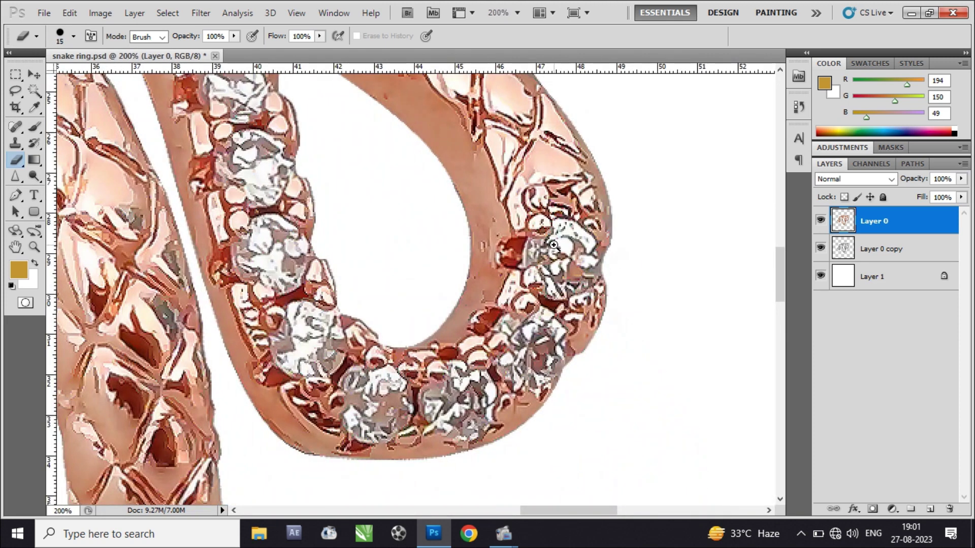
scroll(551, 218, "up", 2)
mouse_move(527, 251)
left_mouse_down()
mouse_move(567, 227)
mouse_move(612, 278)
left_mouse_up()
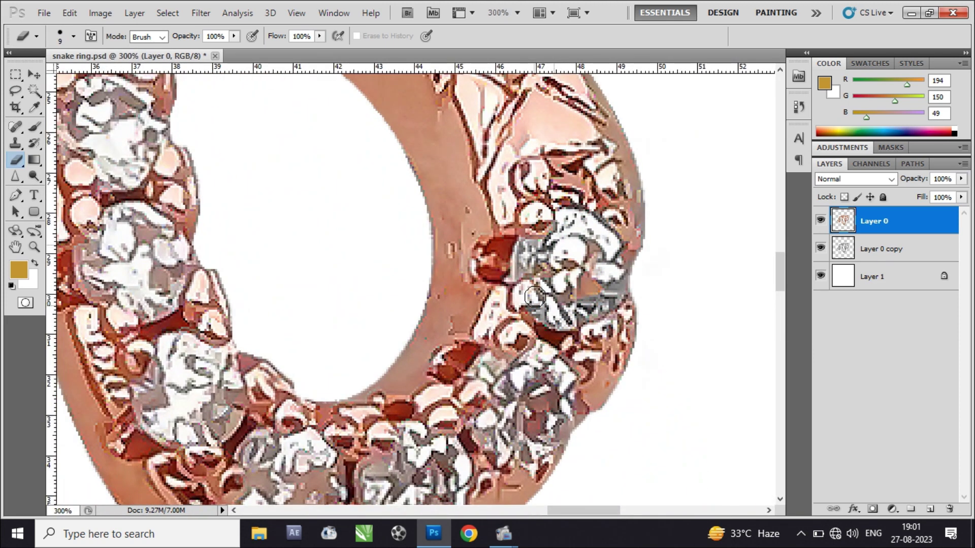
scroll(584, 284, "down", 3)
scroll(533, 316, "down", 2)
scroll(532, 316, "left", 2)
left_click_drag(512, 311, 506, 284)
Pan the view across the ring toward the snake head.
scroll(507, 298, "left", 2)
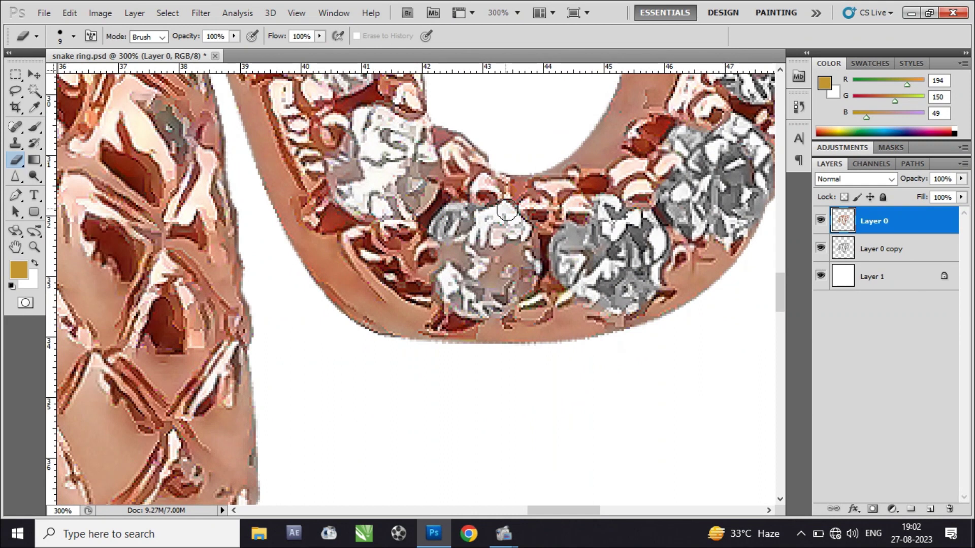
scroll(479, 297, "up", 2)
scroll(479, 297, "left", 2)
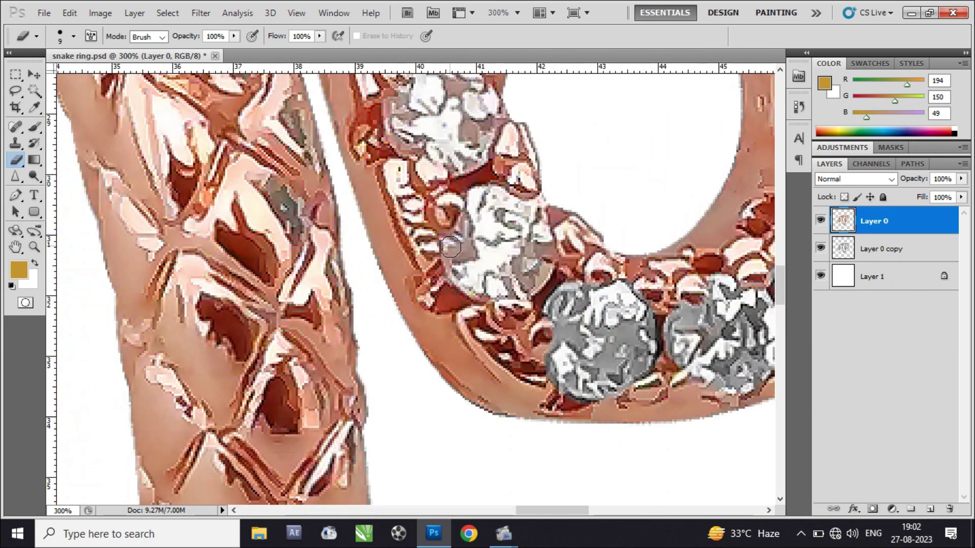
scroll(484, 256, "up", 3)
scroll(483, 255, "left", 1)
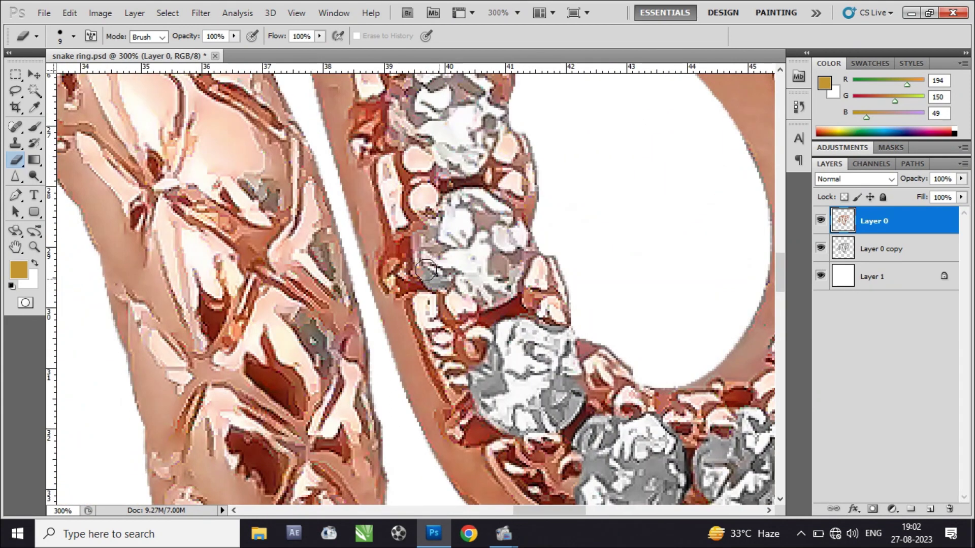
scroll(460, 253, "up", 2)
scroll(460, 252, "left", 1)
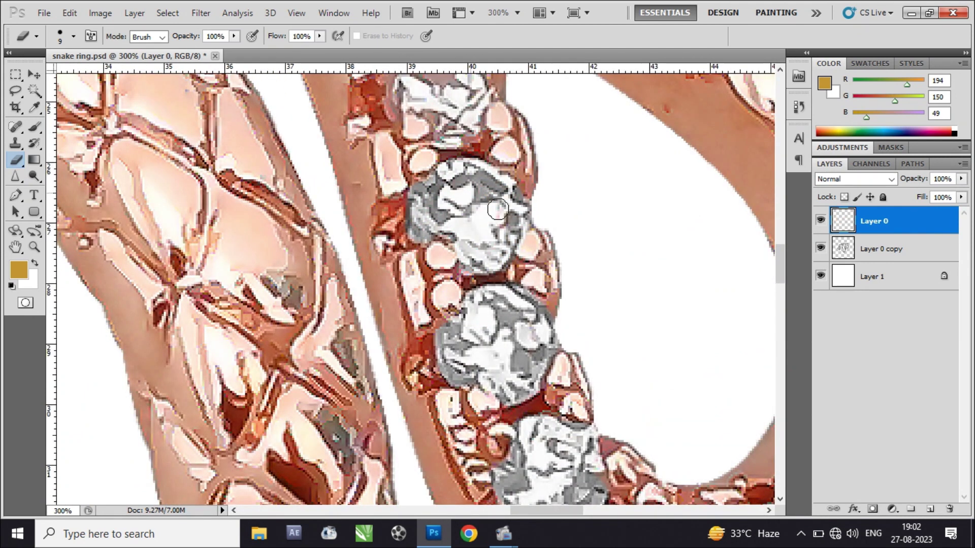
scroll(430, 208, "up", 2)
scroll(430, 208, "left", 1)
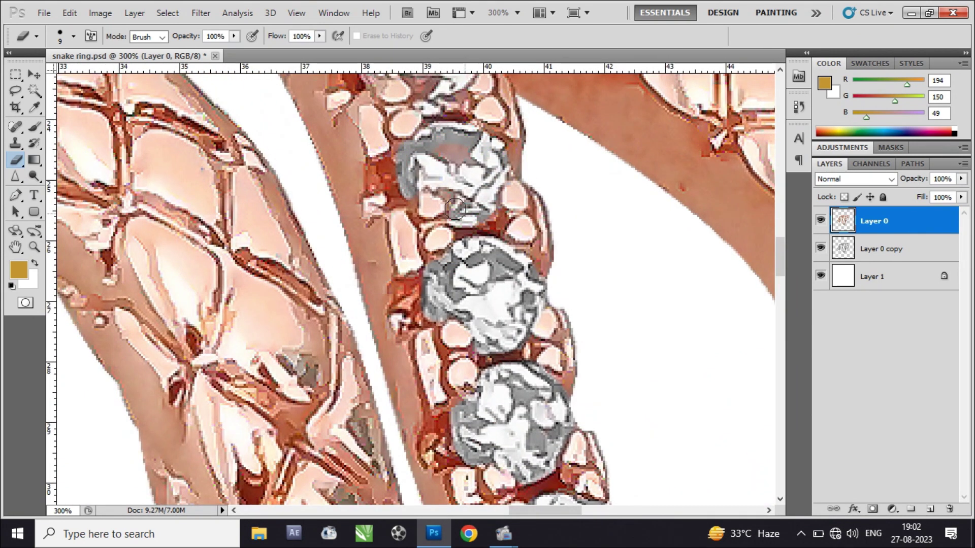
scroll(457, 198, "up", 3)
scroll(457, 198, "left", 1)
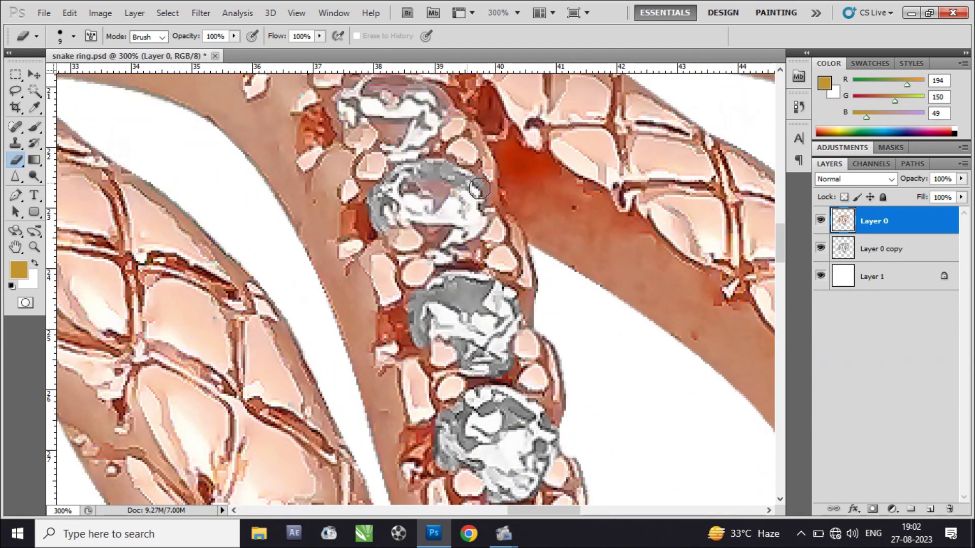
scroll(434, 239, "up", 2)
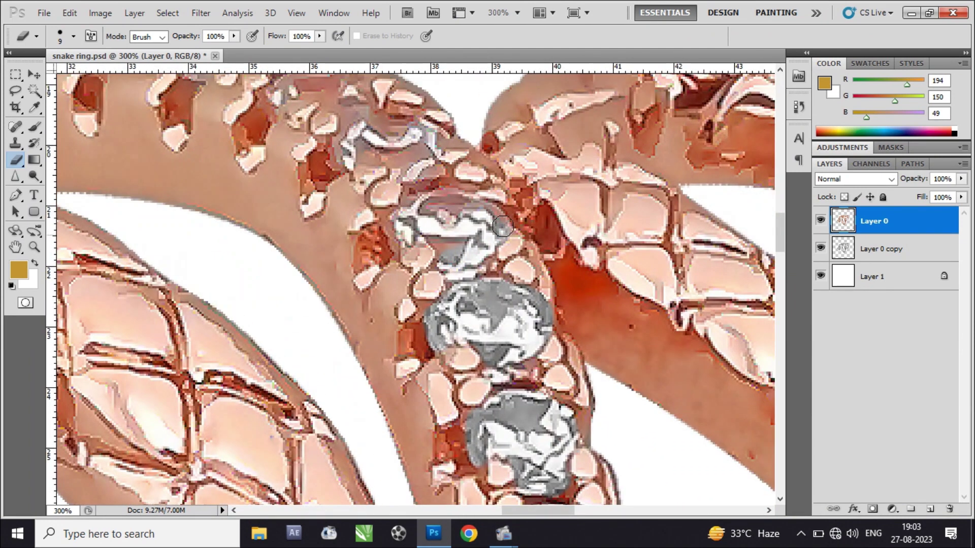
scroll(484, 300, "up", 2)
scroll(484, 300, "left", 2)
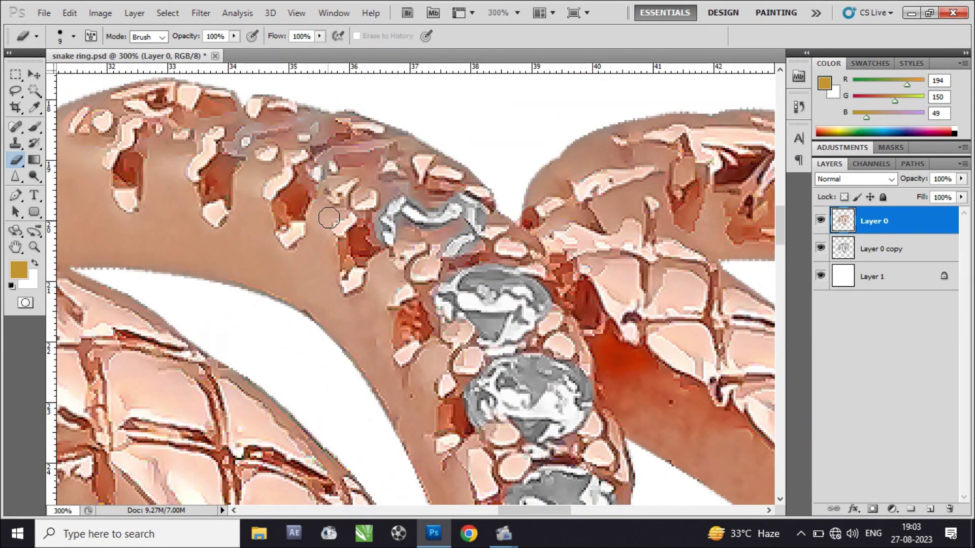
scroll(316, 127, "down", 5)
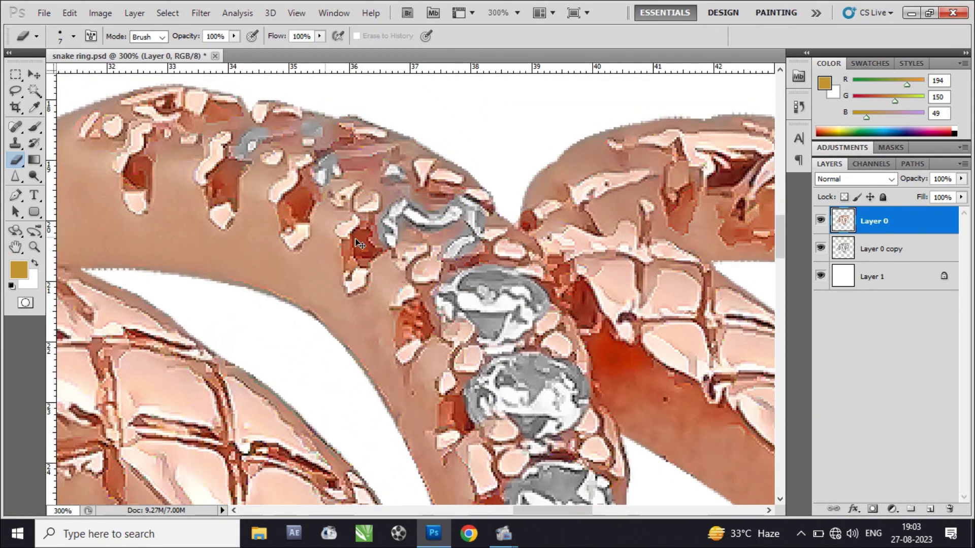
scroll(400, 250, "up", 3)
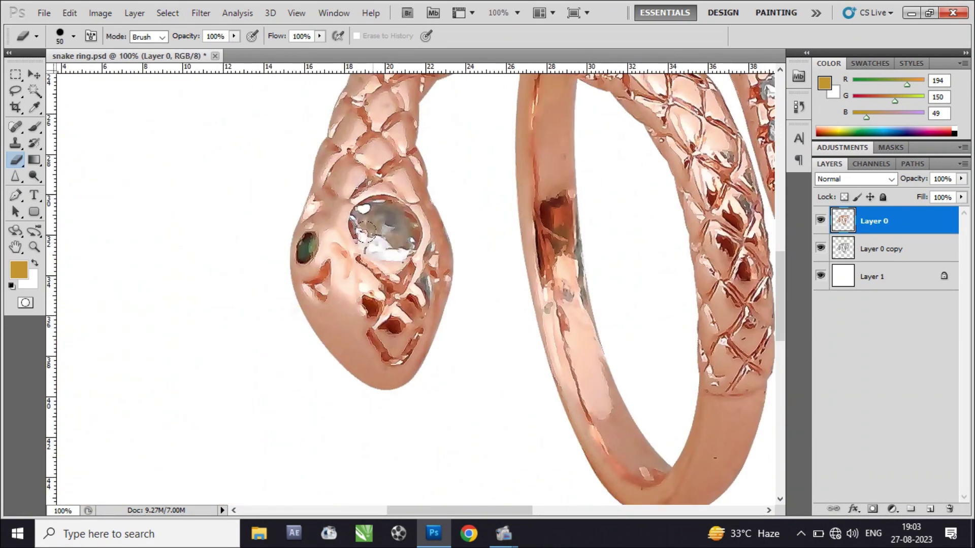
Within Layer 0's selection, brush sampled pink and peach tones over the band's dark brown patch.
left_click(843, 221, "ctrl")
key("b")
left_click(561, 173, "alt")
left_click_drag(562, 174, 584, 314)
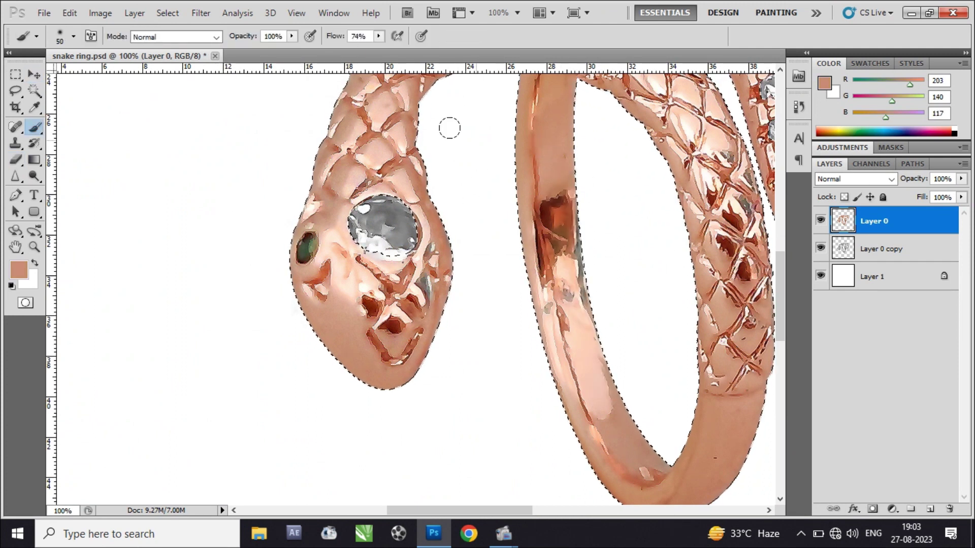
left_click_drag(562, 198, 584, 315)
left_click(599, 396, "alt")
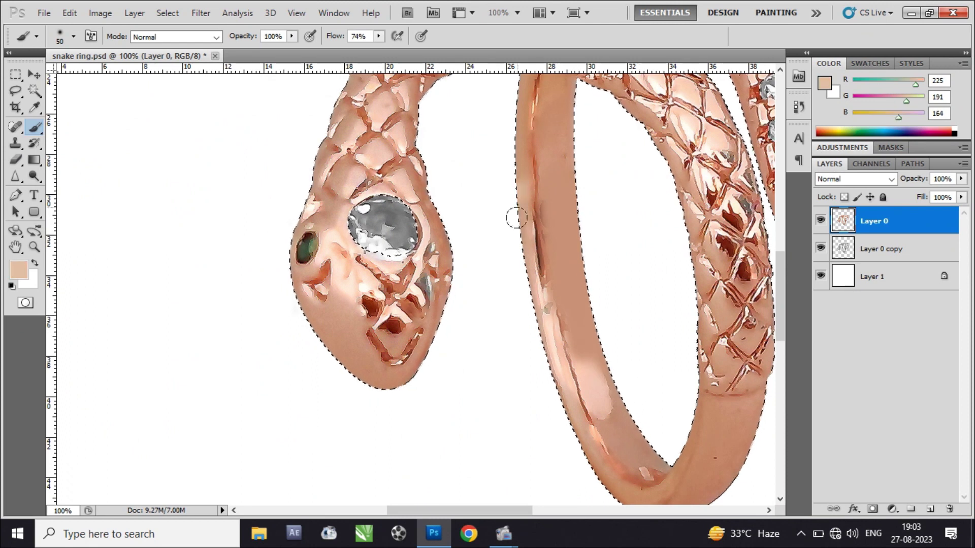
left_click_drag(516, 217, 540, 355)
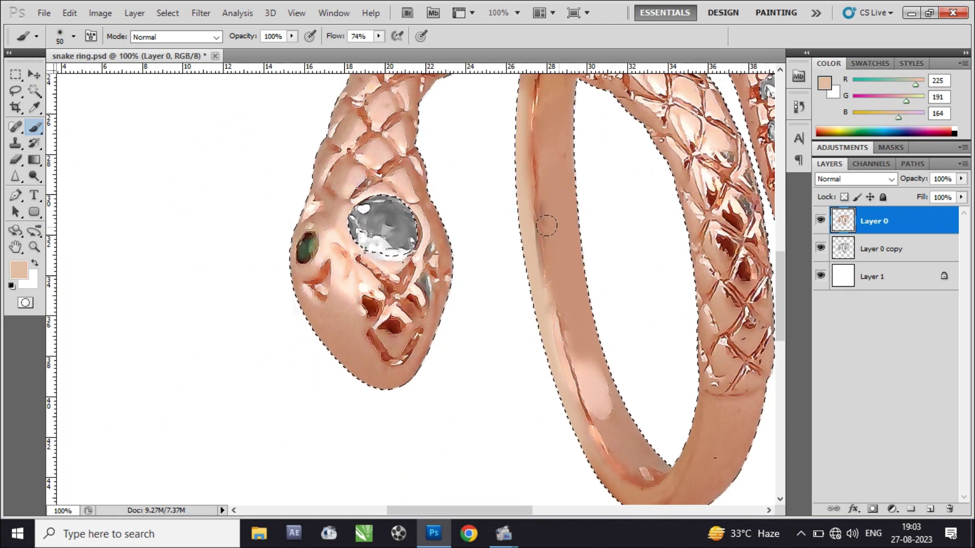
key("p")
key("ctrl+minus")
scroll(471, 377, "down", 3)
Trace the band's inner face with a closed Pen path and convert it to a selection.
left_click(429, 122)
left_click(463, 362)
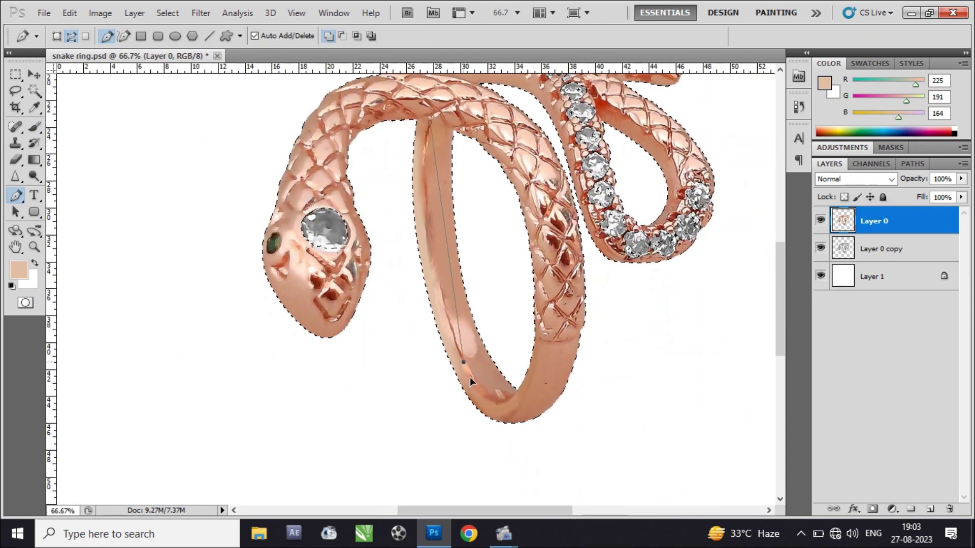
left_click_drag(470, 377, 525, 499)
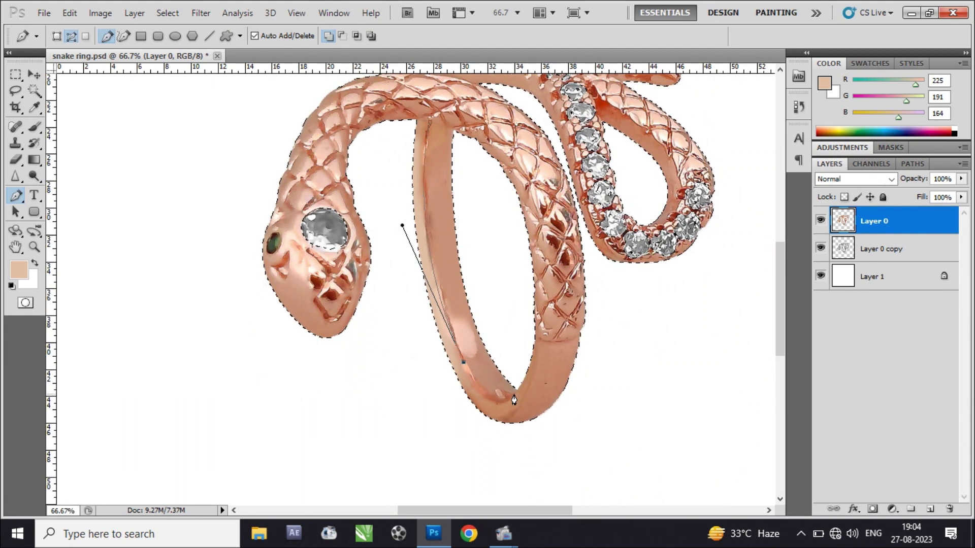
left_click(469, 176)
left_click(430, 122)
key("ctrl+Return")
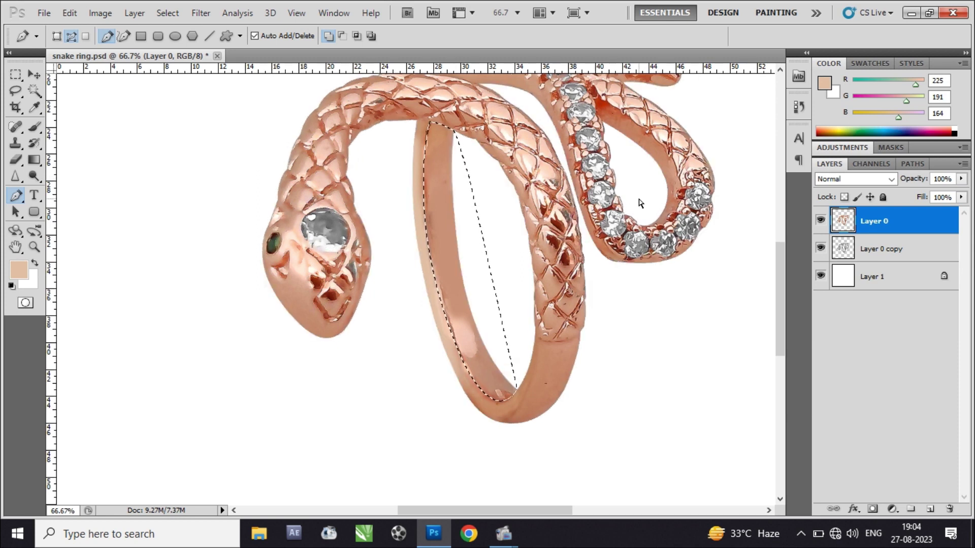
Switch to the Brush and sample a darker rose tone from the ring.
key("v")
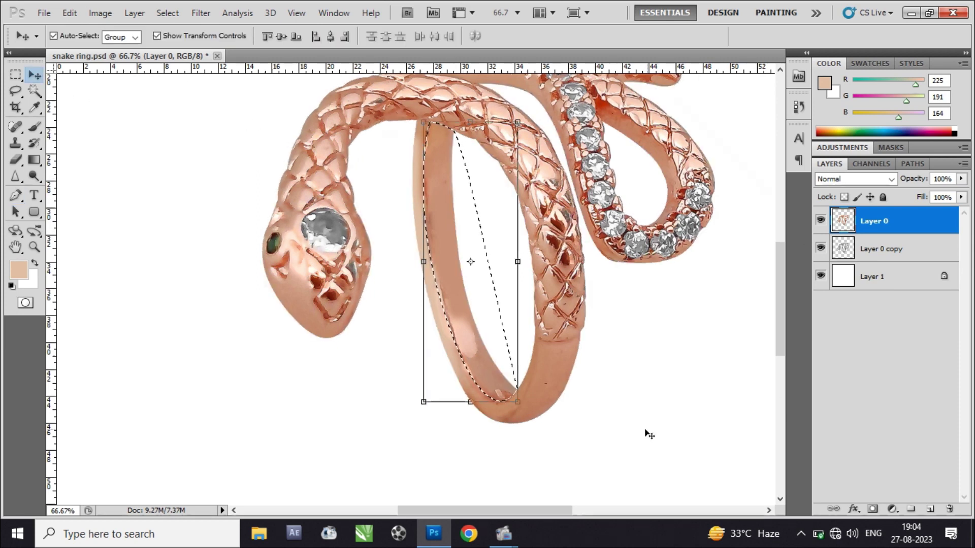
scroll(464, 241, "up", 2)
key("b")
left_click(352, 178, "alt")
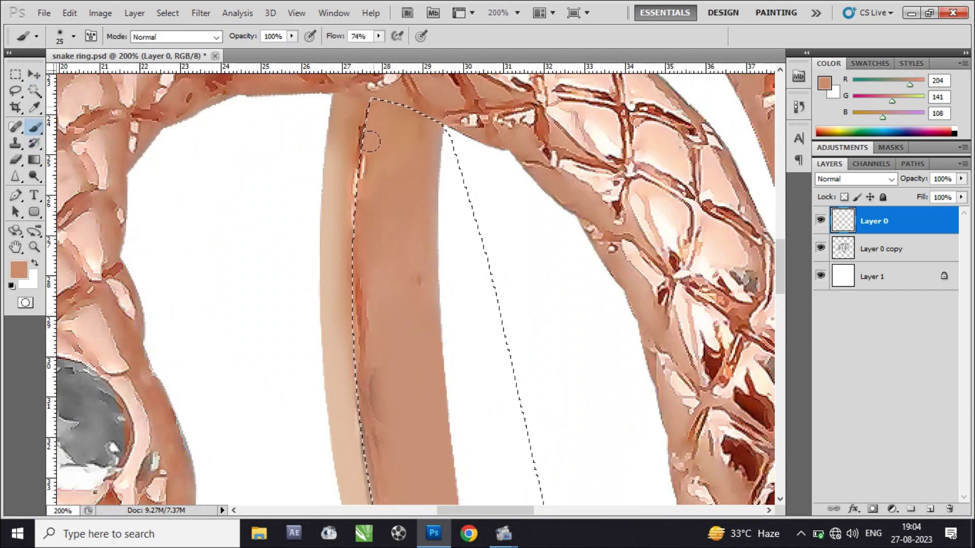
Paint over the pale highlight on the inner band with the sampled rose.
scroll(366, 305, "down", 5)
scroll(356, 239, "down", 1)
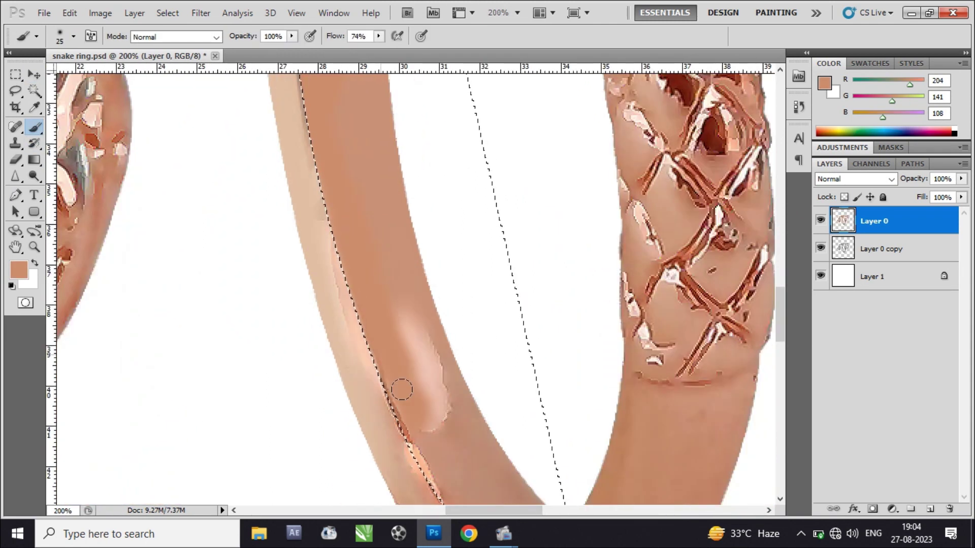
left_click_drag(402, 390, 417, 373)
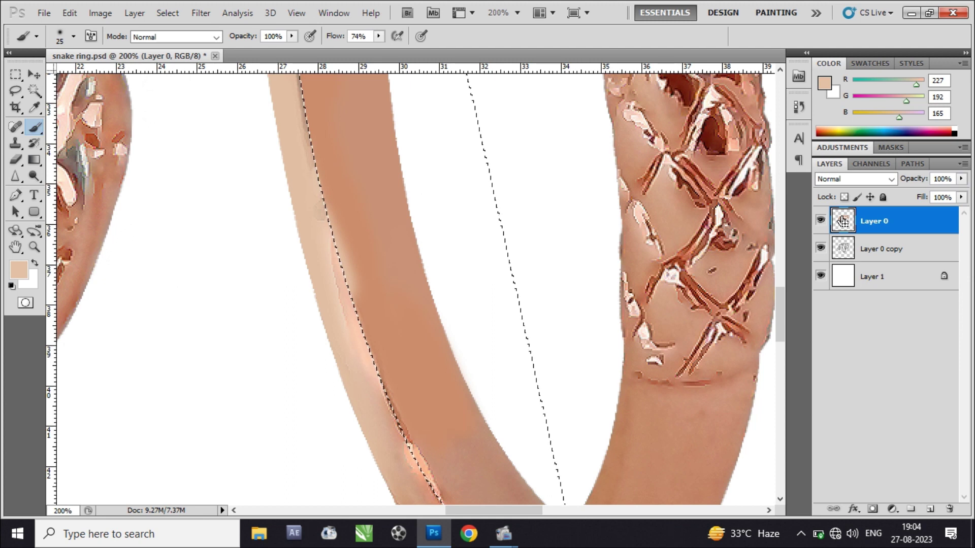
scroll(358, 304, "down", 2)
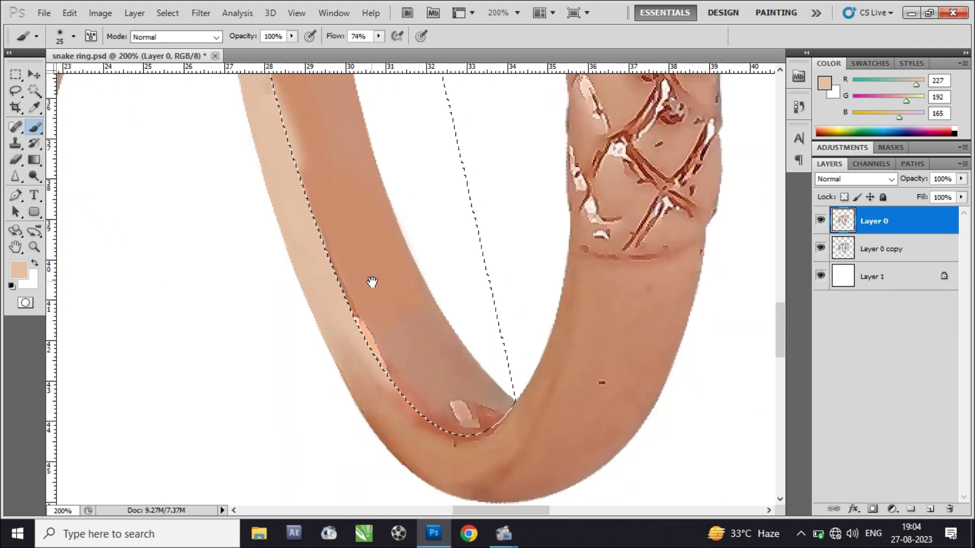
scroll(373, 305, "up", 6)
scroll(372, 305, "left", 2)
scroll(436, 396, "up", 1)
scroll(426, 385, "up", 3)
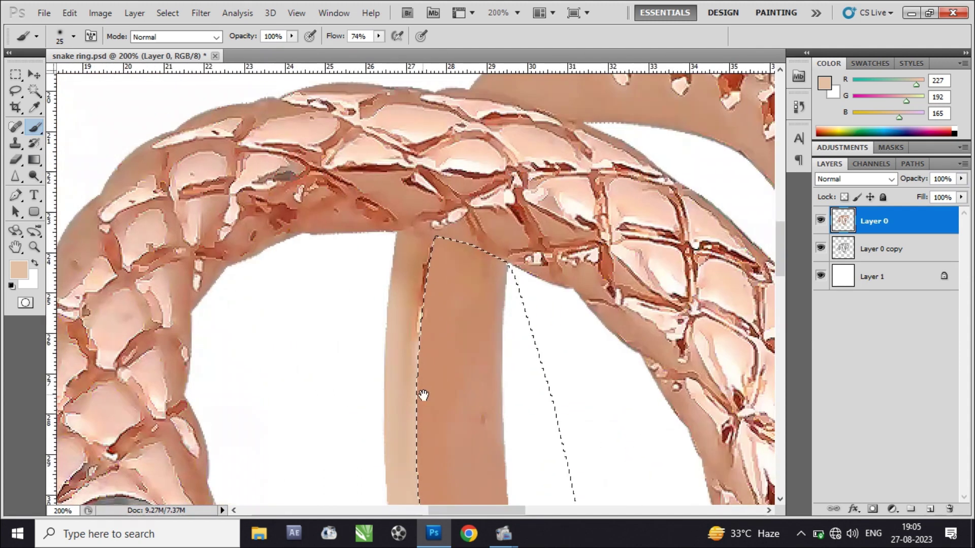
Sample a darker tan and darken the band's left highlight area.
left_click(408, 338, "alt")
left_click_drag(408, 338, 402, 322)
scroll(448, 389, "down", 1)
scroll(474, 363, "down", 1)
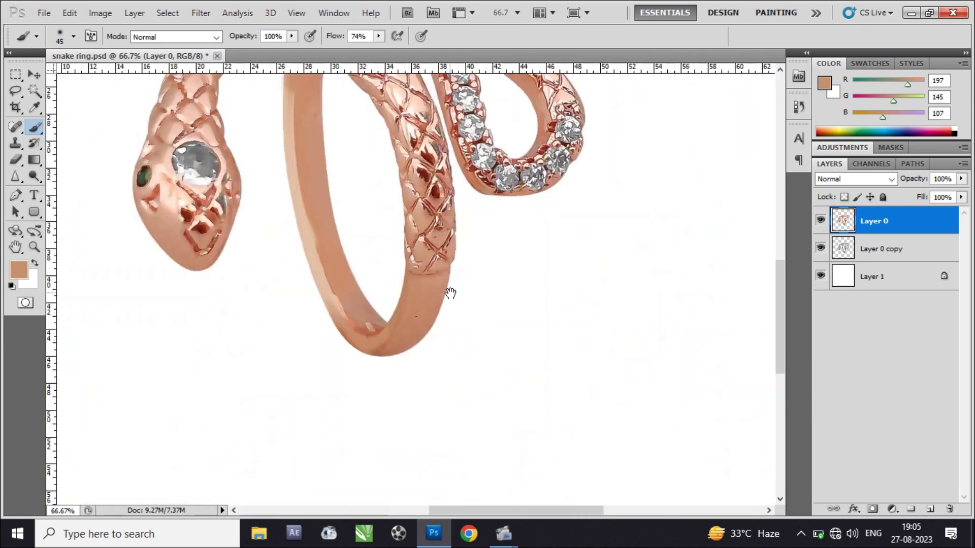
scroll(448, 292, "up", 1)
scroll(333, 233, "up", 1)
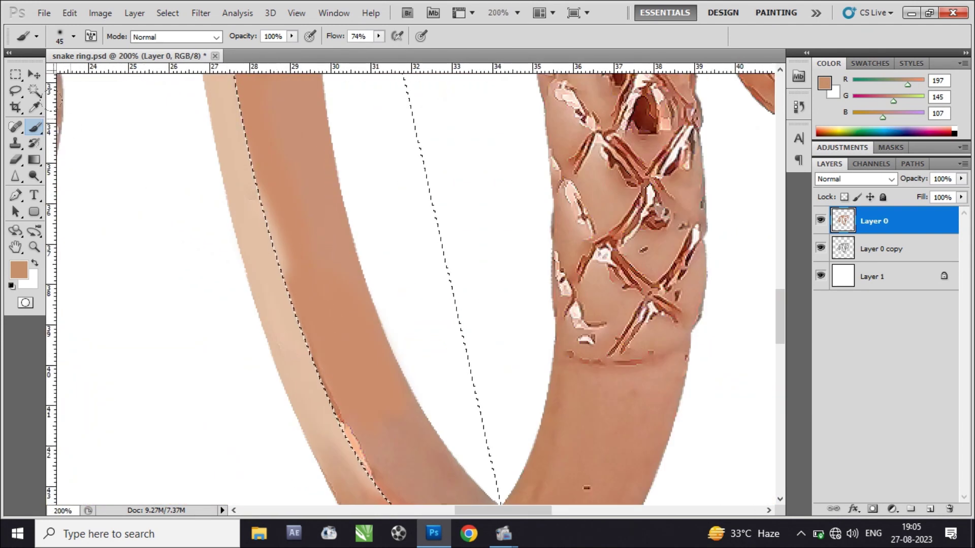
Drop the inner band selection and switch to the Blur tool.
key("ctrl+d")
scroll(423, 462, "down", 3)
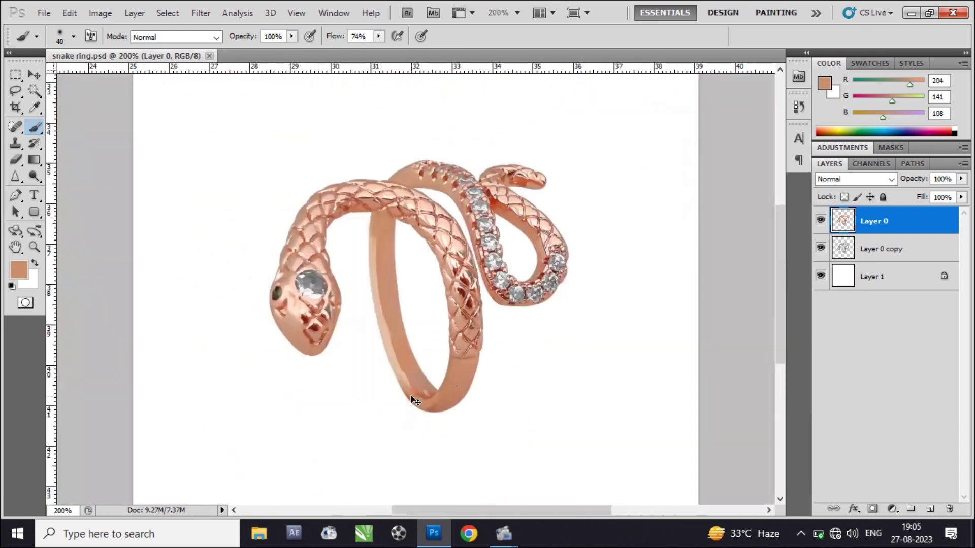
scroll(367, 217, "down", 1)
key("r")
scroll(366, 217, "up", 2)
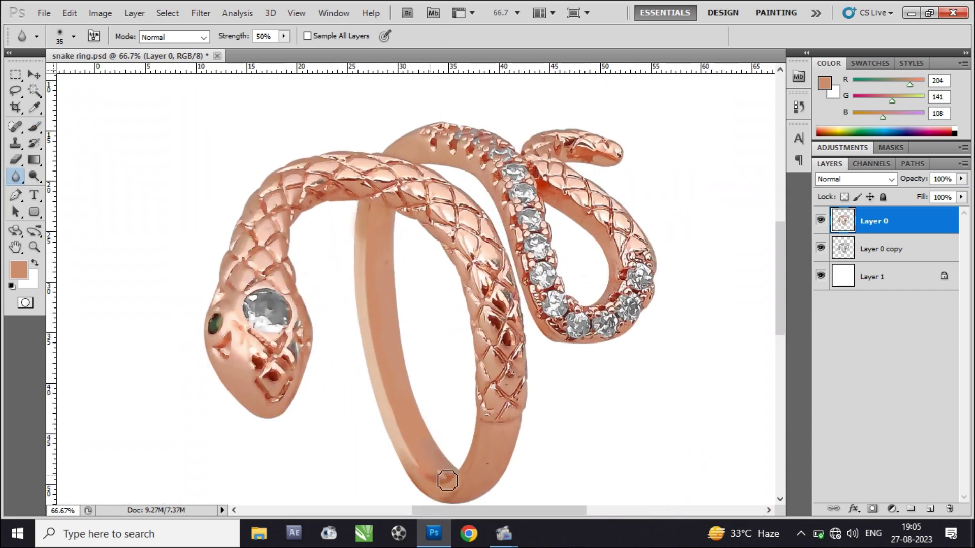
Repaint the light highlight at the band's bottom bend with sampled darker rose tones.
scroll(448, 480, "up", 2)
key("j")
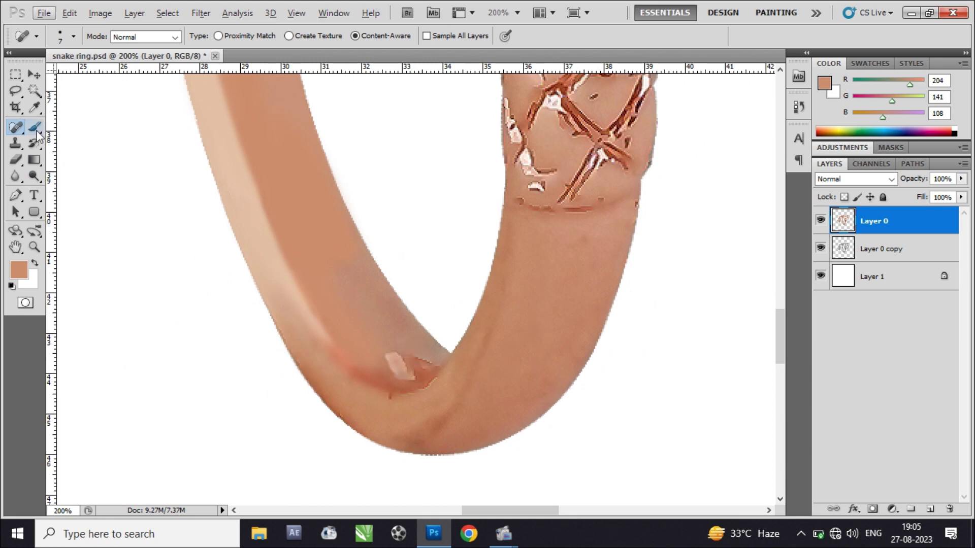
left_click(35, 129)
left_click(405, 345, "alt")
left_click_drag(401, 365, 405, 345)
left_click(395, 347, "alt")
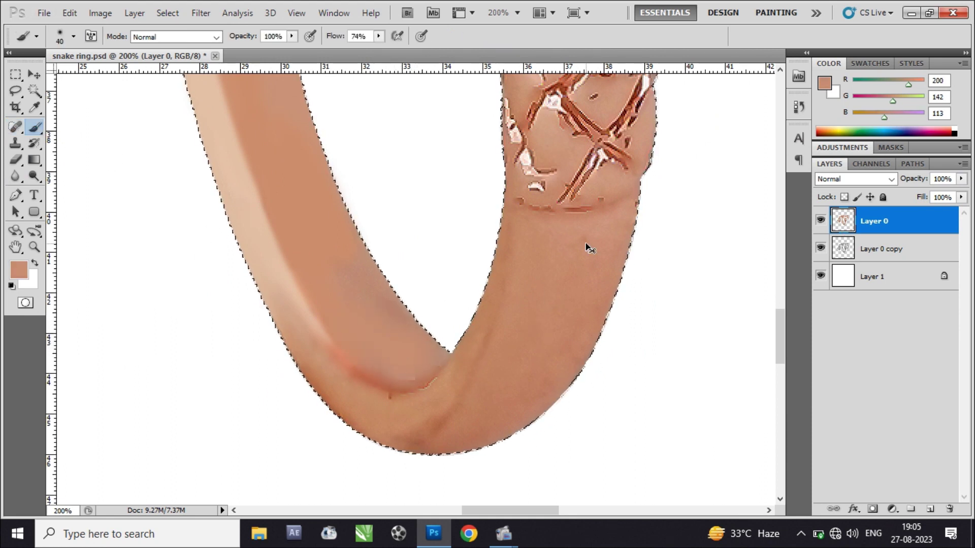
Merge Layer 0 copy and Layer 0 into one layer and fit the document in view.
key("ctrl+plus")
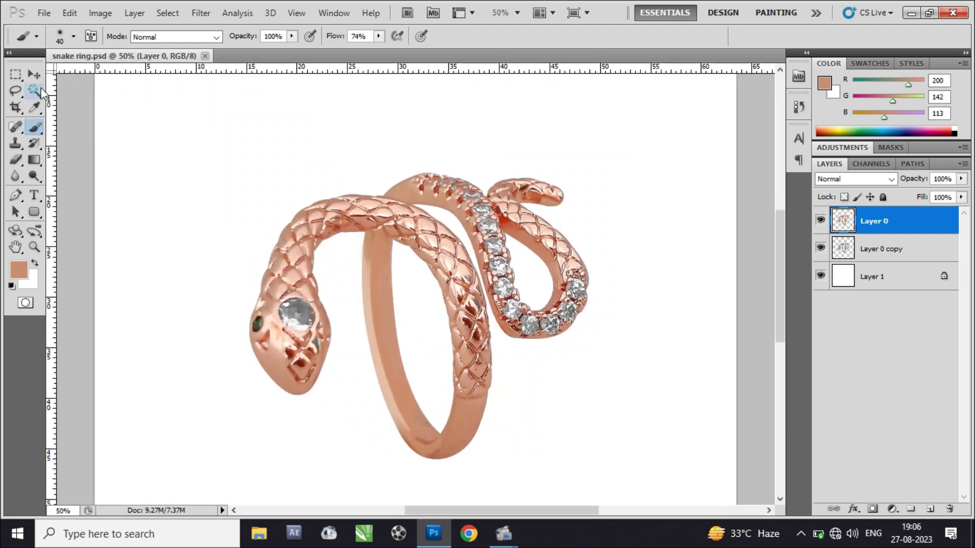
key("v")
left_click(879, 248, "shift")
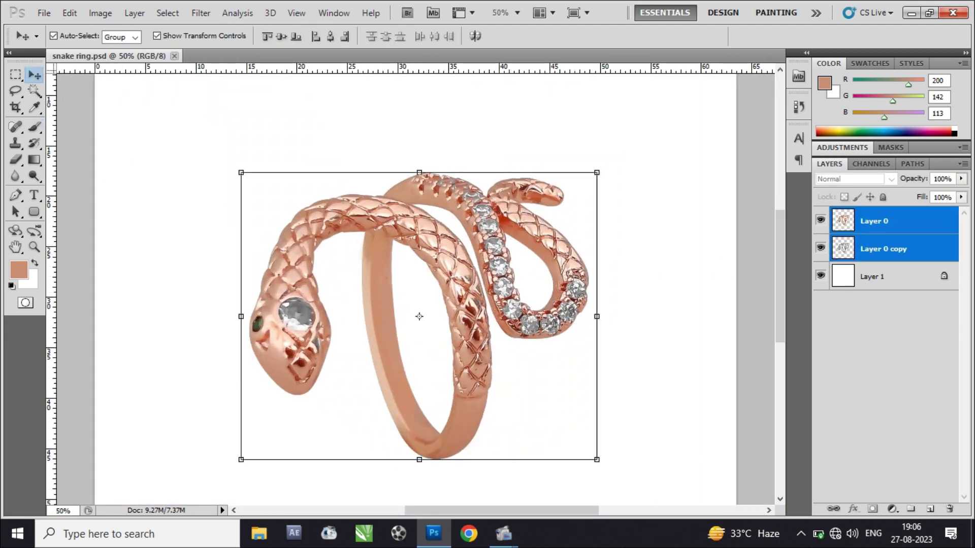
key("ctrl+e")
left_click(475, 295)
key("ctrl+0")
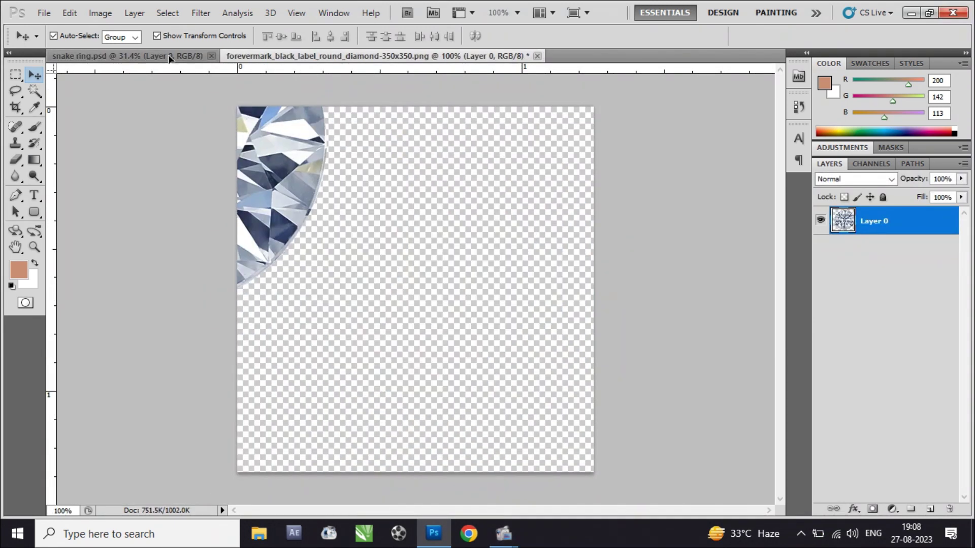
Drag the round diamond image into the ring document and scale it onto the head's setting.
left_click_drag(440, 222, 447, 193)
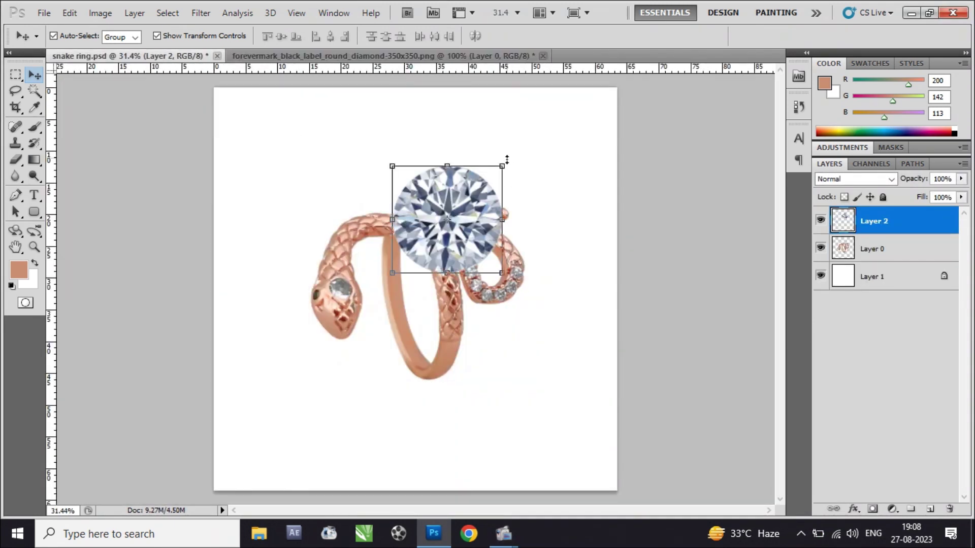
key("ctrl+t")
left_click(359, 286)
key("Return")
key("ctrl+t")
key("Return")
key("ctrl+plus")
key("ctrl+minus")
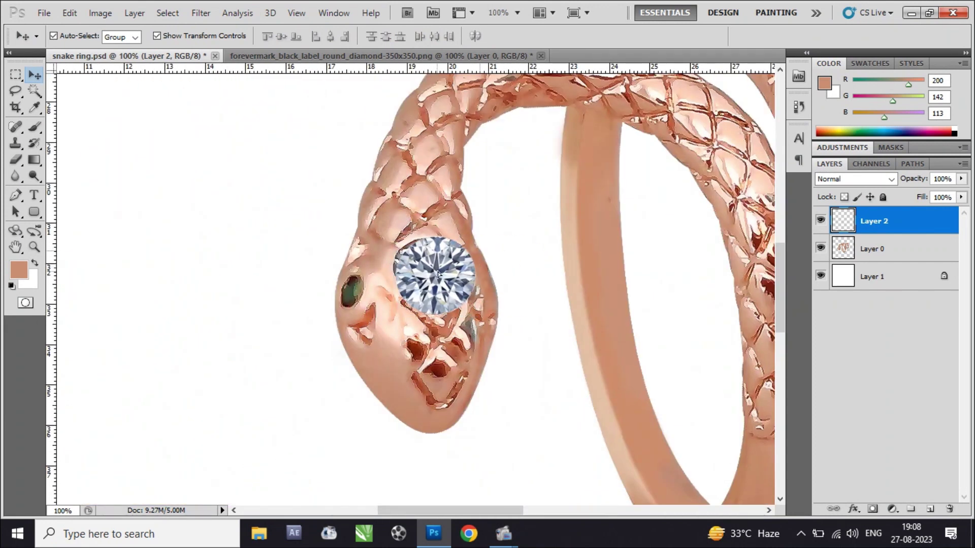
Shrink, nudge up and widen the diamond until it fills the snake head's socket.
key("ctrl+t")
left_click_drag(476, 275, 466, 273)
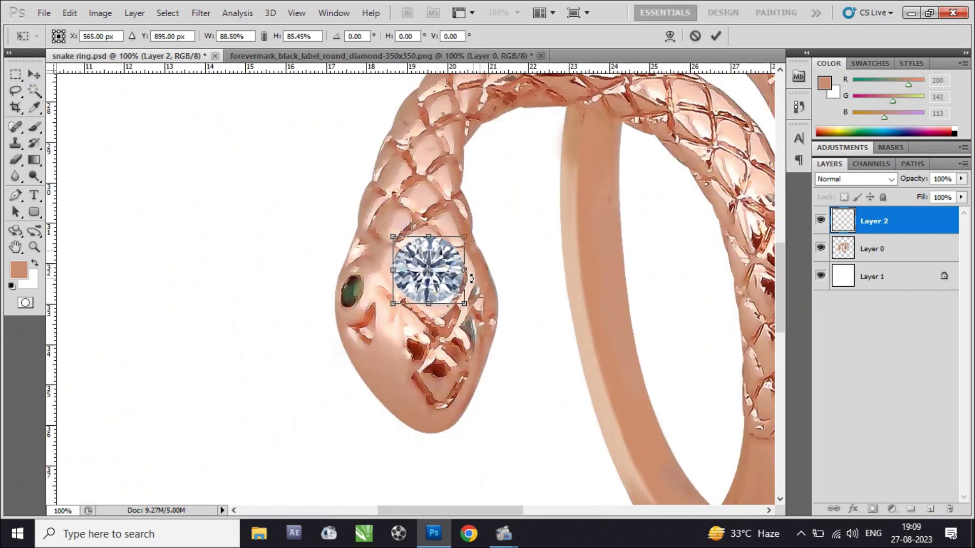
key("Return")
key("ctrl+t")
key("Return")
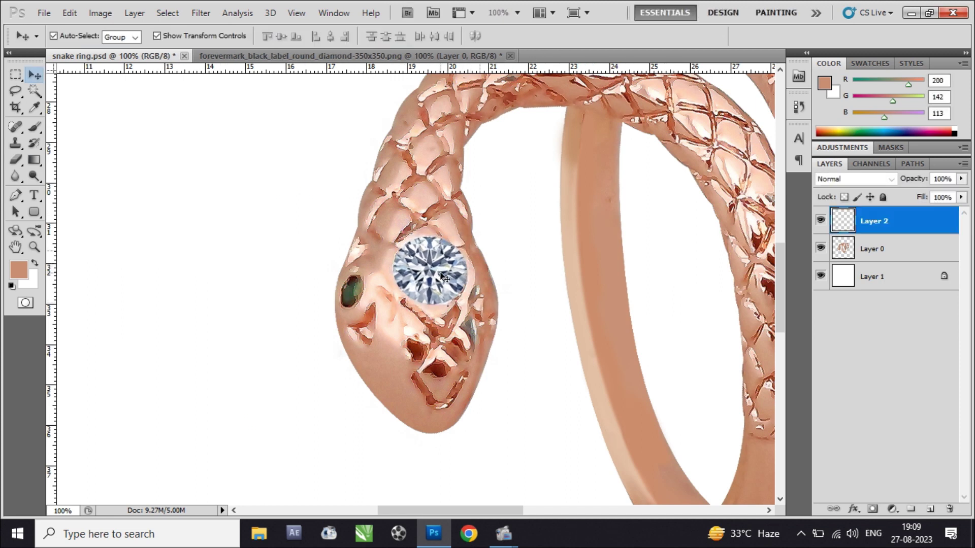
key("ctrl+t")
left_click_drag(393, 269, 388, 272)
key("Return")
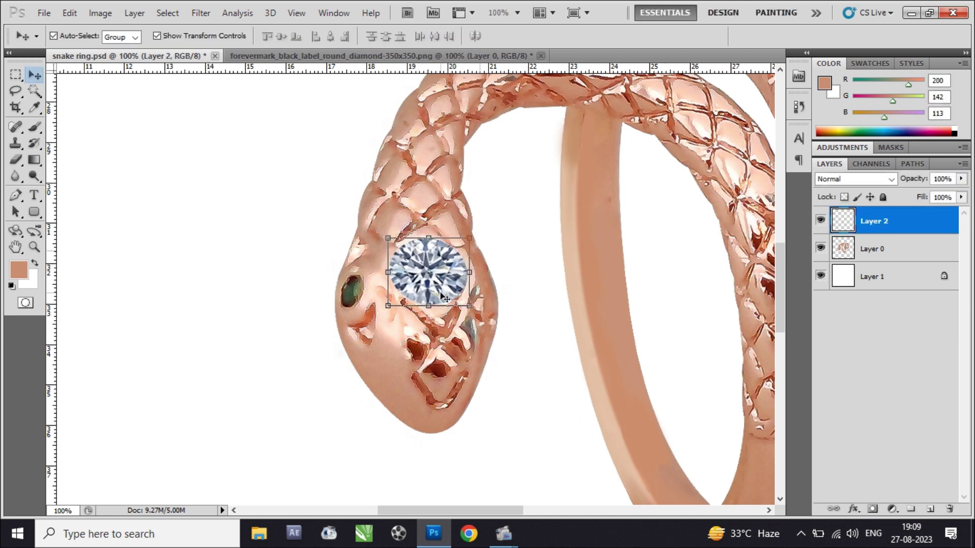
Brighten the diamond with a raised Curves adjustment.
key("ctrl+0")
key("ctrl+1")
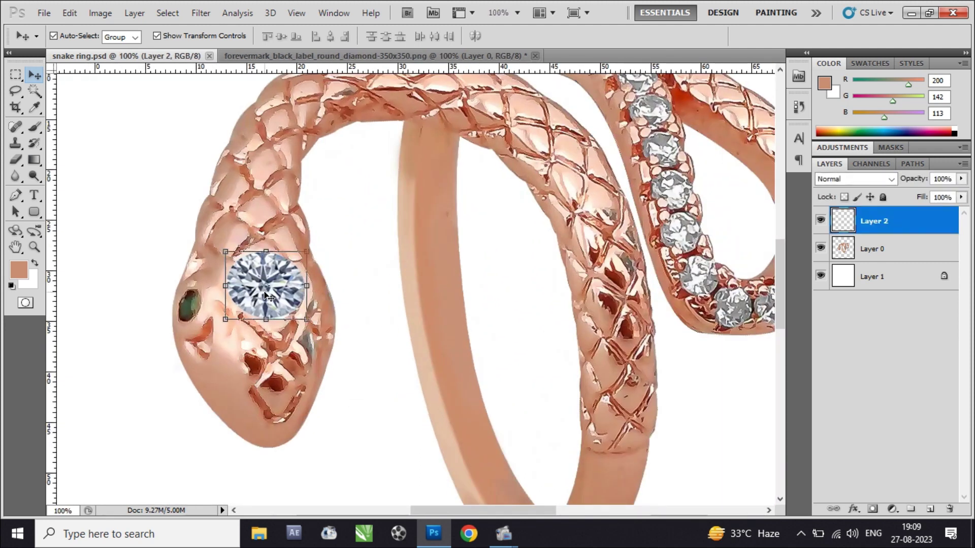
key("ctrl+m")
left_click_drag(688, 254, 677, 247)
key("Return")
Check the diamond layer's style options, then select the Blur tool and fit the ring in view.
key("v")
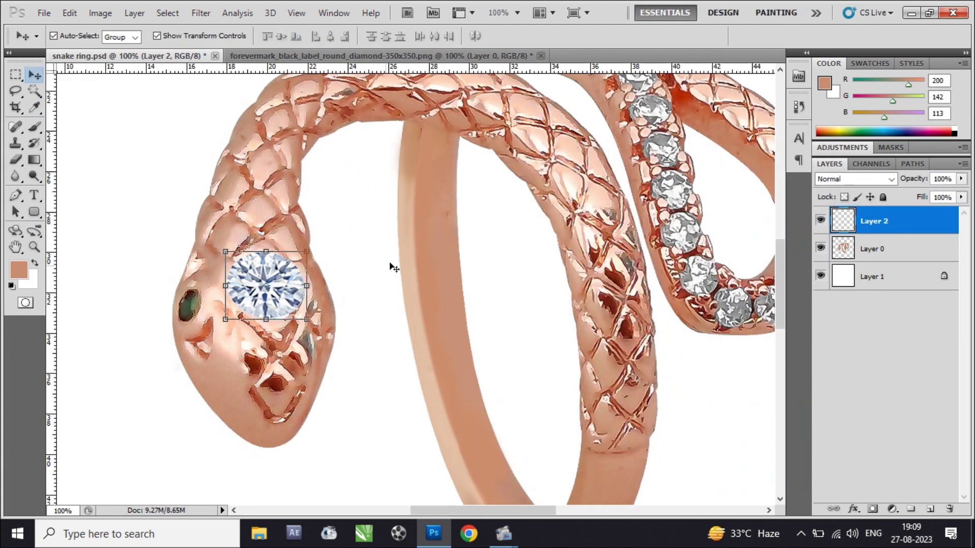
double_click(835, 226)
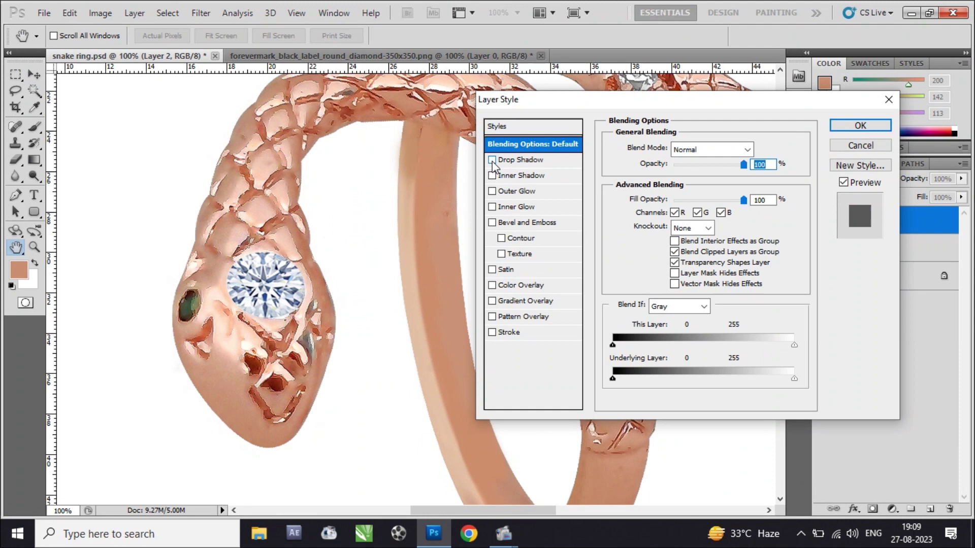
left_click(858, 130)
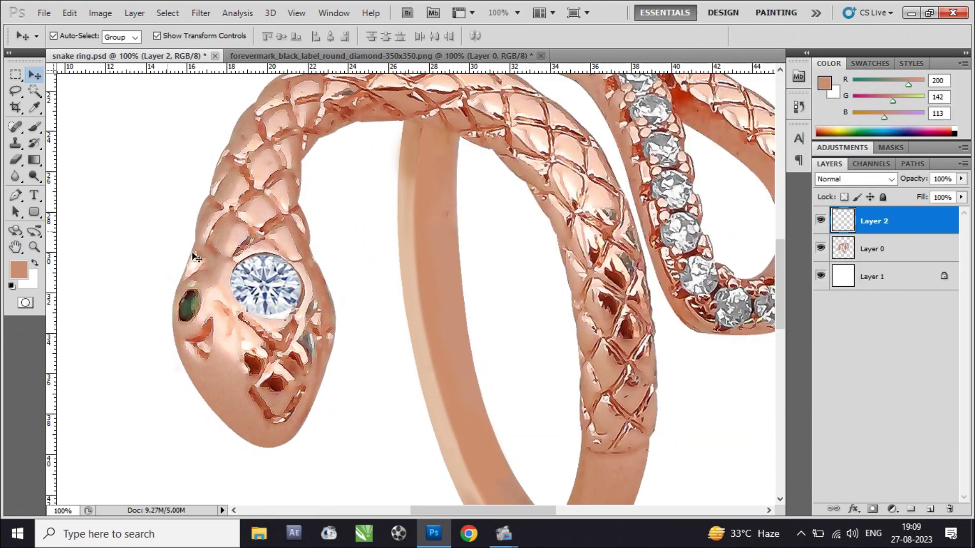
right_click(15, 176)
left_click(63, 166)
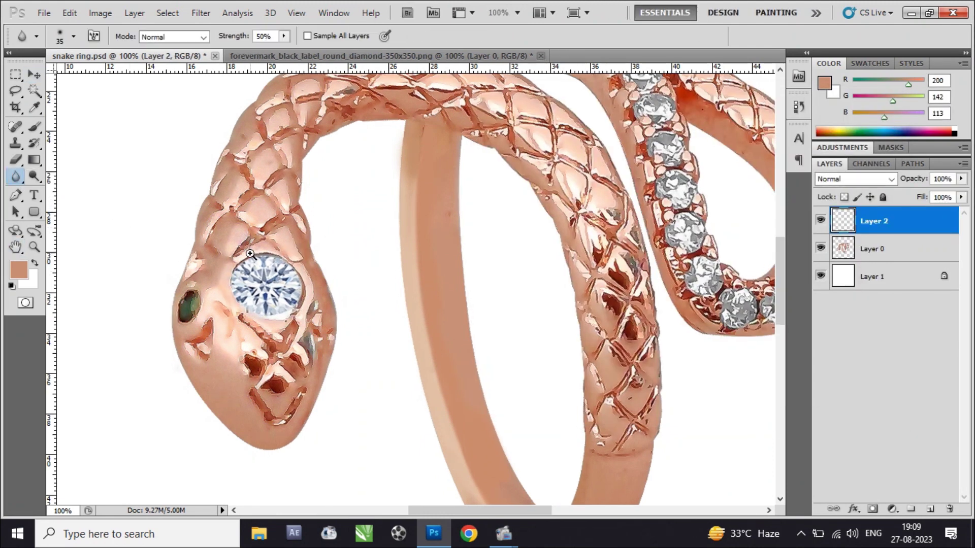
scroll(247, 248, "up", 2)
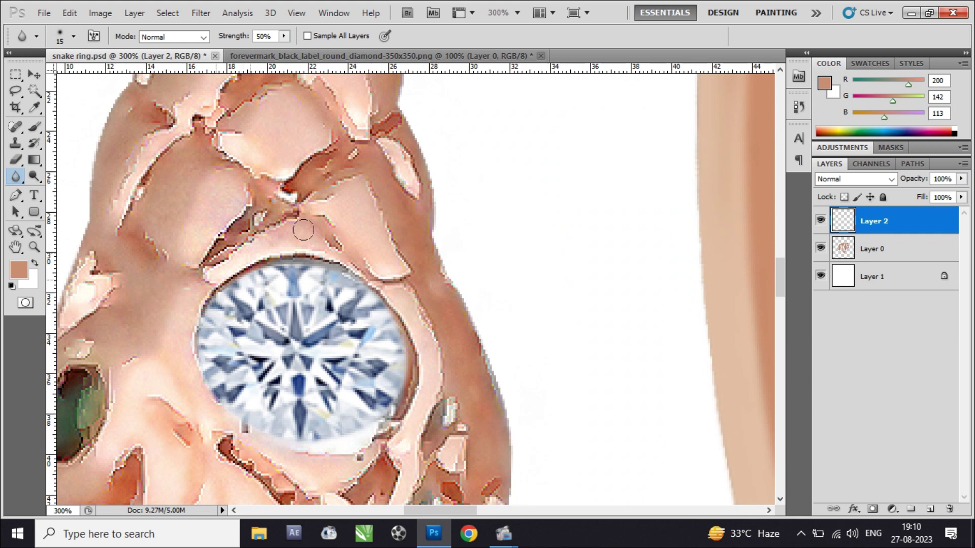
scroll(303, 230, "down", 3)
key("ctrl+0")
Place a shrunken copy of the diamond onto the first grey stone on the snake's body.
key("v")
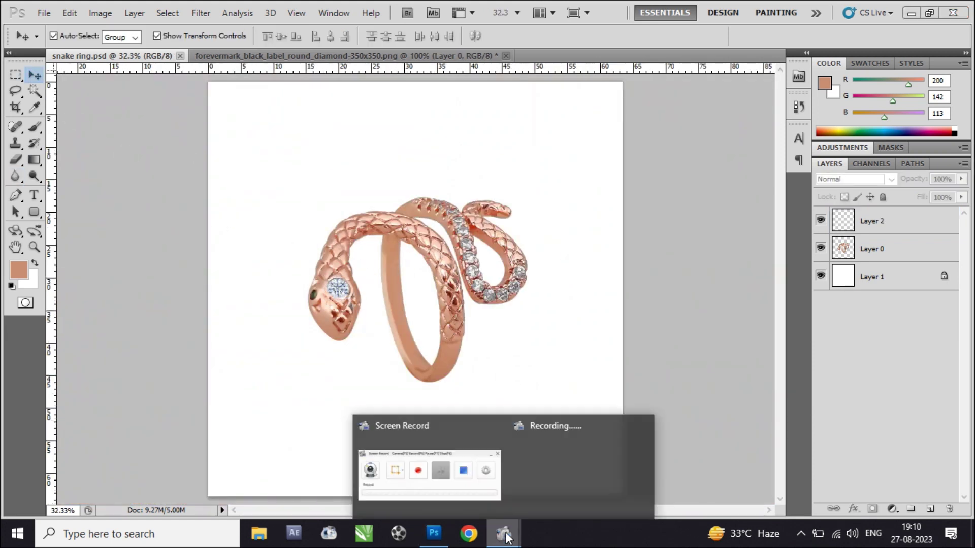
scroll(380, 308, "up", 2)
left_click_drag(527, 144, 537, 126)
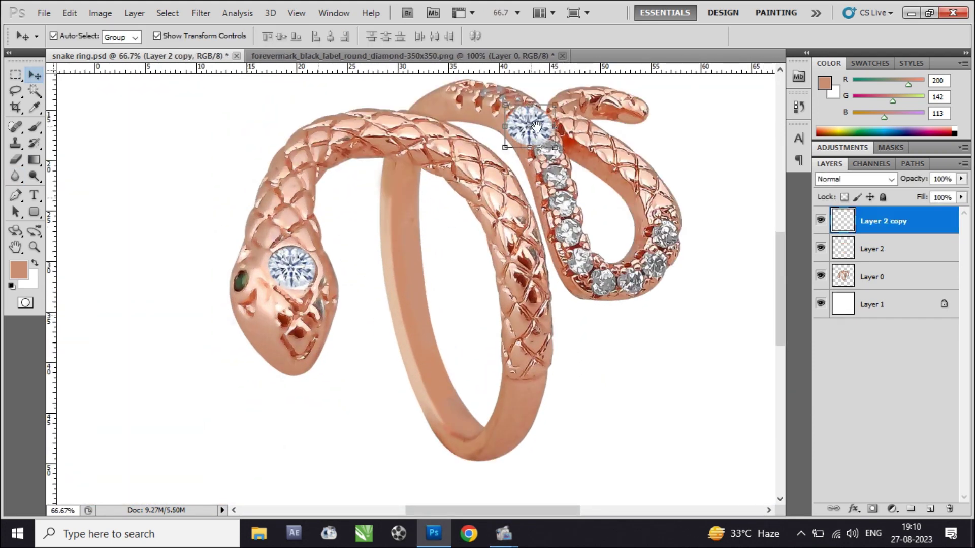
scroll(404, 262, "up", 1)
left_click_drag(403, 262, 421, 274)
scroll(436, 285, "up", 1)
scroll(461, 290, "up", 1)
left_click_drag(508, 352, 493, 325)
key("Return")
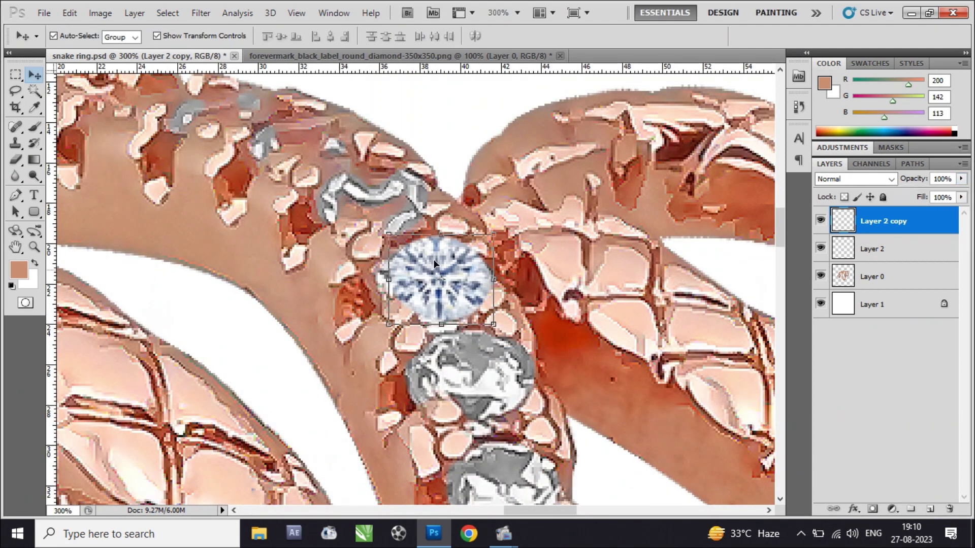
left_click_drag(434, 263, 429, 265)
key("Return")
Set the eraser to a small soft 15 px brush.
key("e")
left_click(73, 36)
left_click_drag(172, 99, 23, 99)
Duplicate the diamond onto the next stone and enlarge it slightly to fit.
key("v")
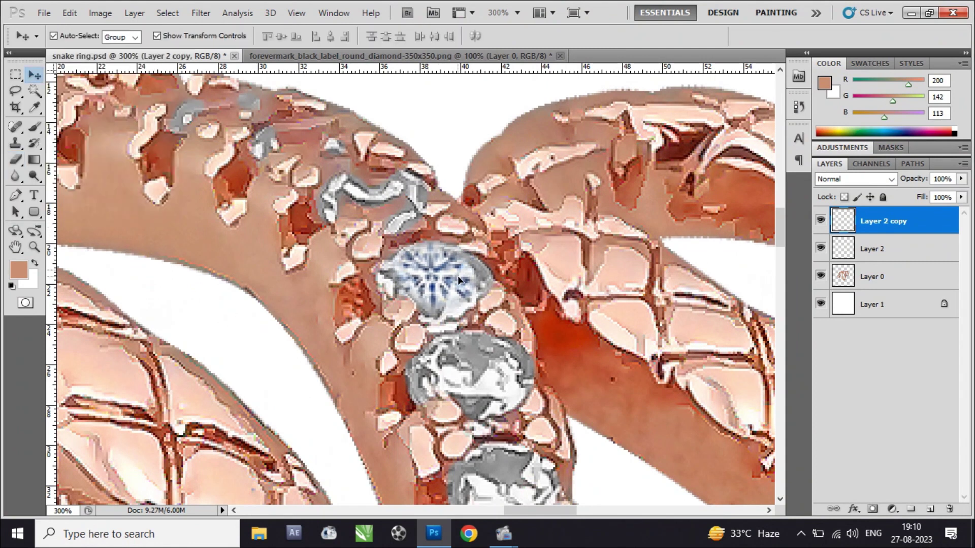
scroll(458, 275, "up", 3)
mouse_move(416, 232)
left_mouse_down("alt")
mouse_move(393, 278)
mouse_move(395, 215)
mouse_move(425, 336)
left_mouse_up("alt")
scroll(395, 216, "down", 3)
key("ctrl+t")
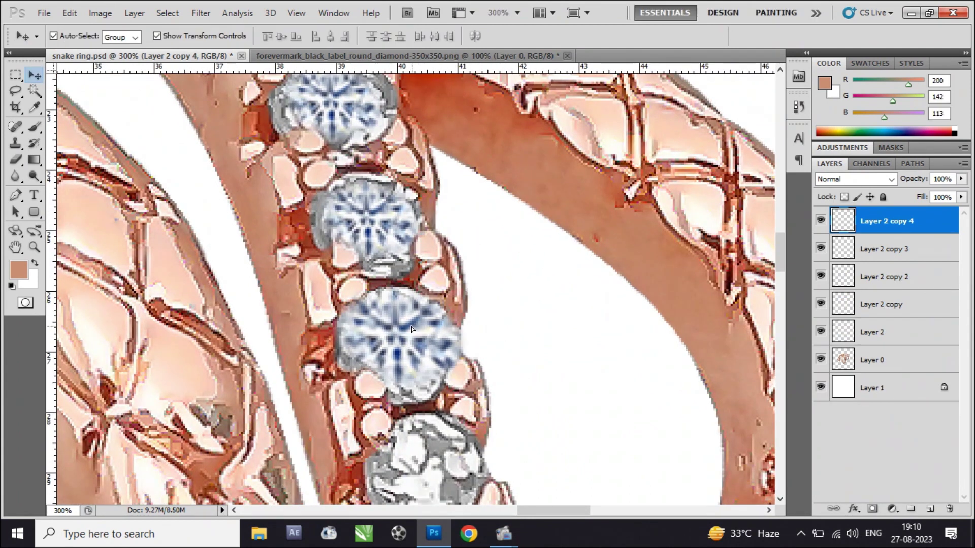
left_click_drag(452, 294, 457, 289)
key("Return")
scroll(422, 319, "down", 5)
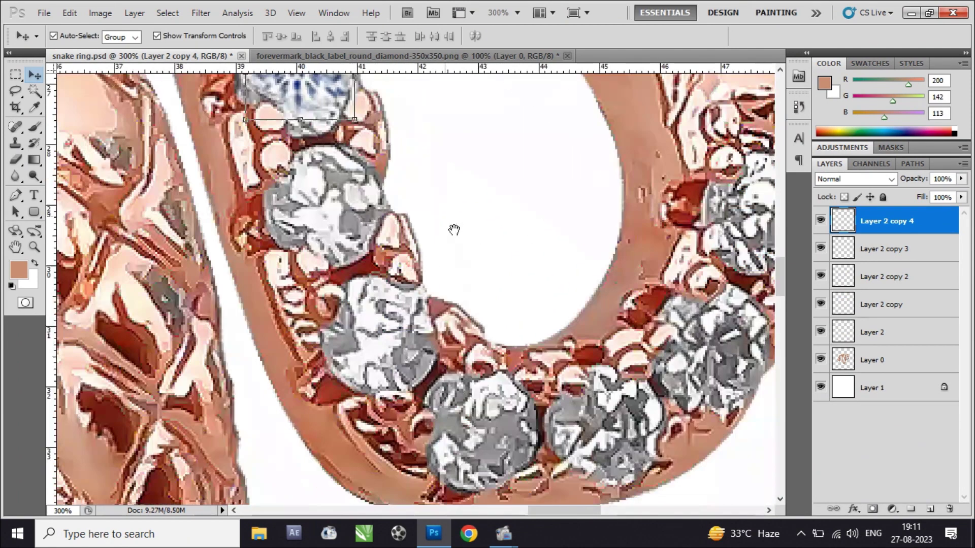
Add another diamond copy, rotated and enlarged to match the next stone's angle.
left_click_drag(374, 144, 378, 272, "alt")
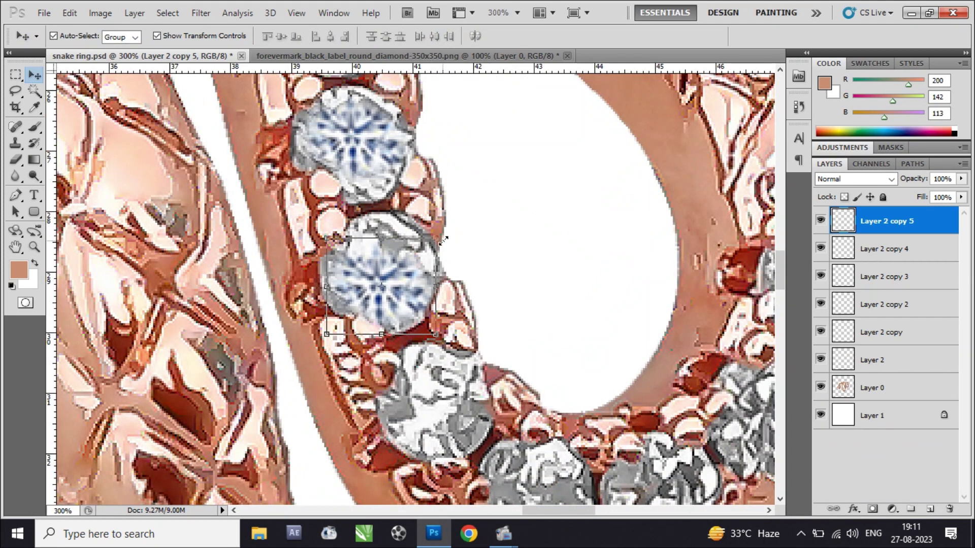
key("ctrl+t")
left_click_drag(434, 325, 452, 254)
key("Return")
key("ctrl+0")
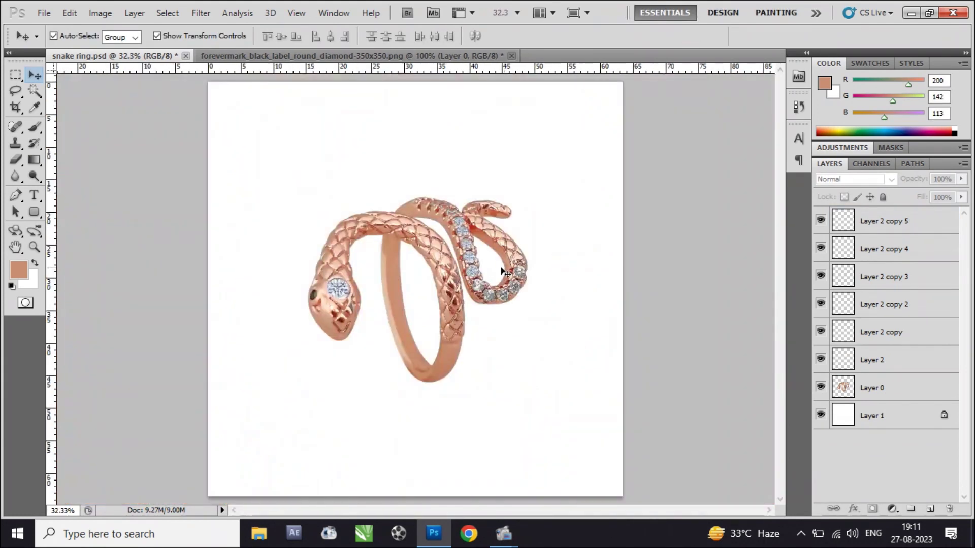
left_click(522, 268, "ctrl")
left_click(524, 267, "ctrl")
Cover the remaining grey stones with diamond copies and check the ring at 50%.
left_click_drag(316, 228, 365, 368, "alt")
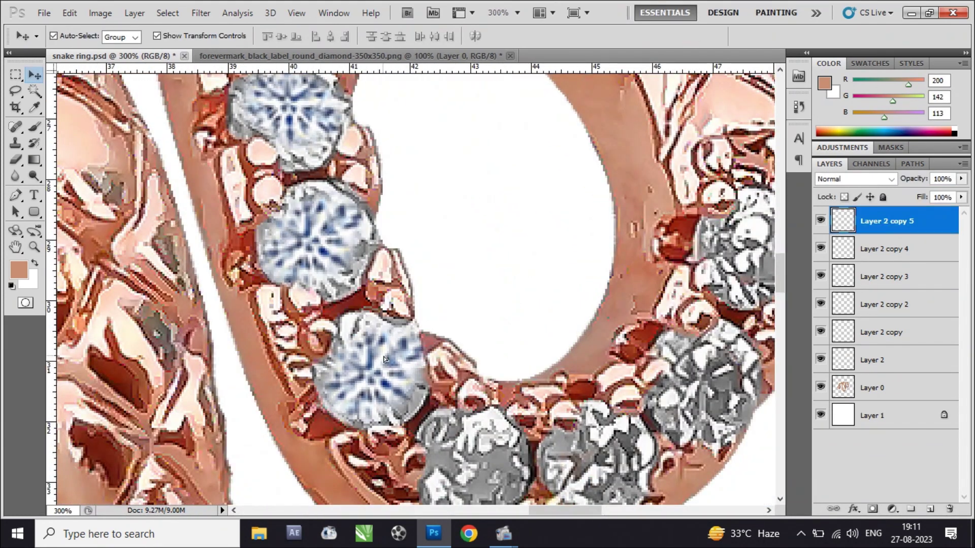
left_click(415, 283, "ctrl")
mouse_move(415, 283)
left_mouse_down("alt")
mouse_move(535, 265)
mouse_move(634, 218)
mouse_move(544, 320)
mouse_move(569, 185)
mouse_move(586, 222)
mouse_move(595, 197)
left_mouse_up("alt")
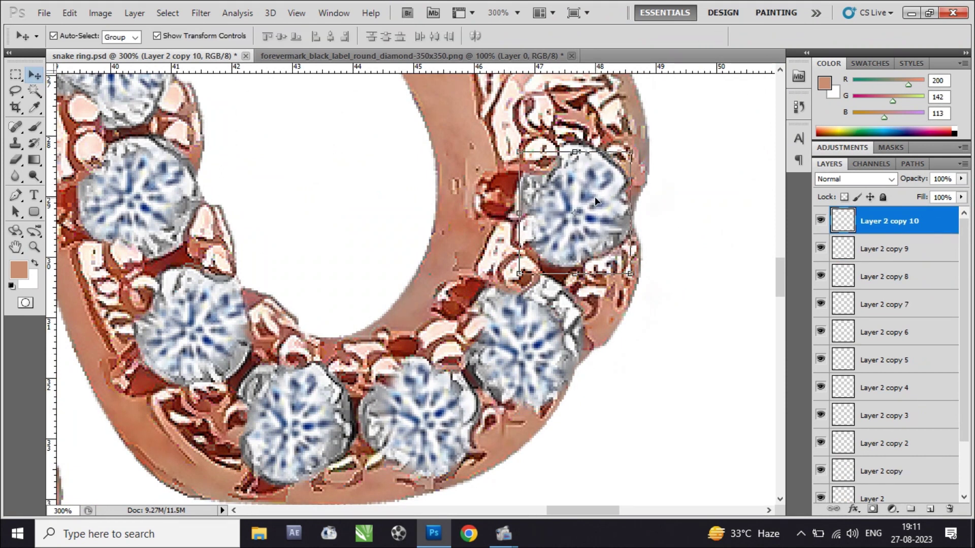
left_click_drag(591, 104, 607, 287)
key("ctrl+0")
key("ctrl+plus")
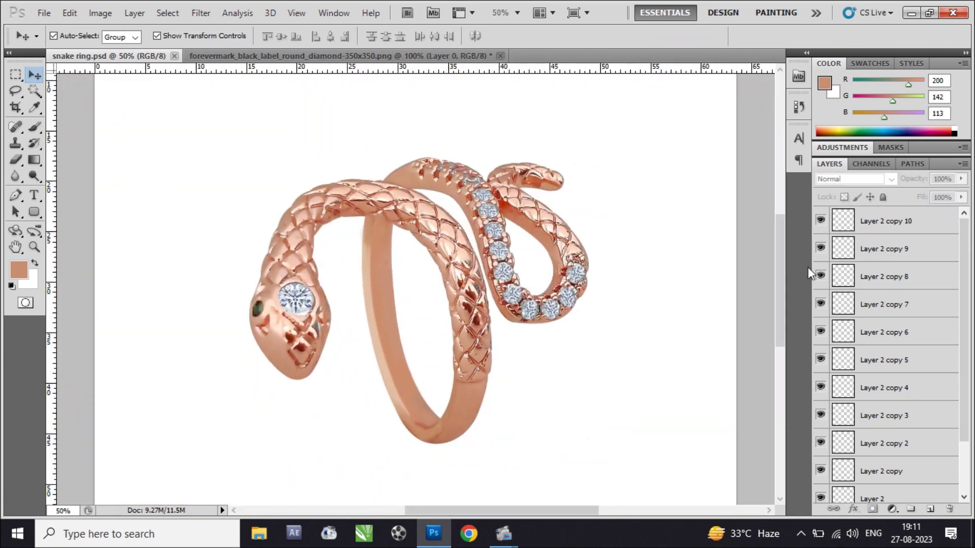
Shrink the pink gem into a narrow tilted ellipse beside the head diamond.
left_click(682, 332)
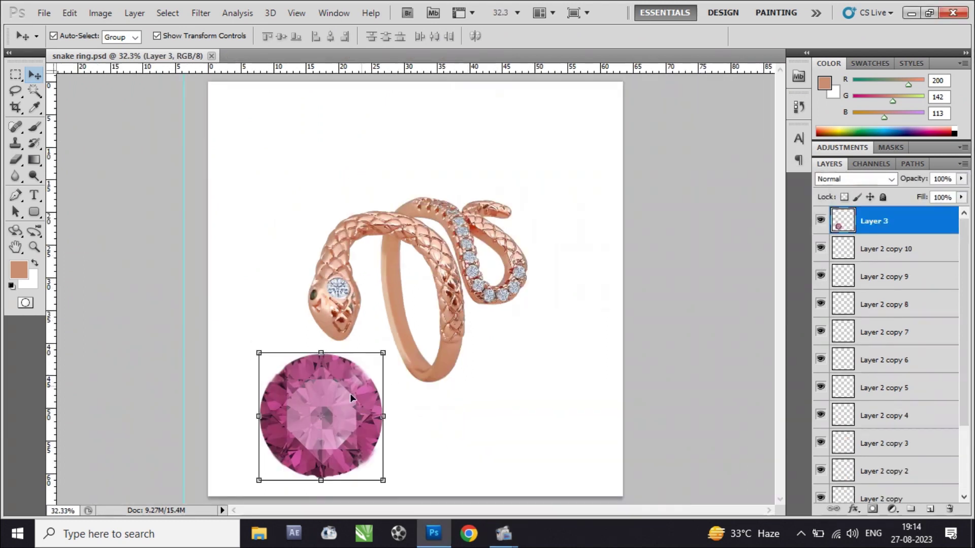
key("ctrl+plus")
key("ctrl+plus")
key("ctrl+plus")
key("ctrl+plus")
key("ctrl+plus")
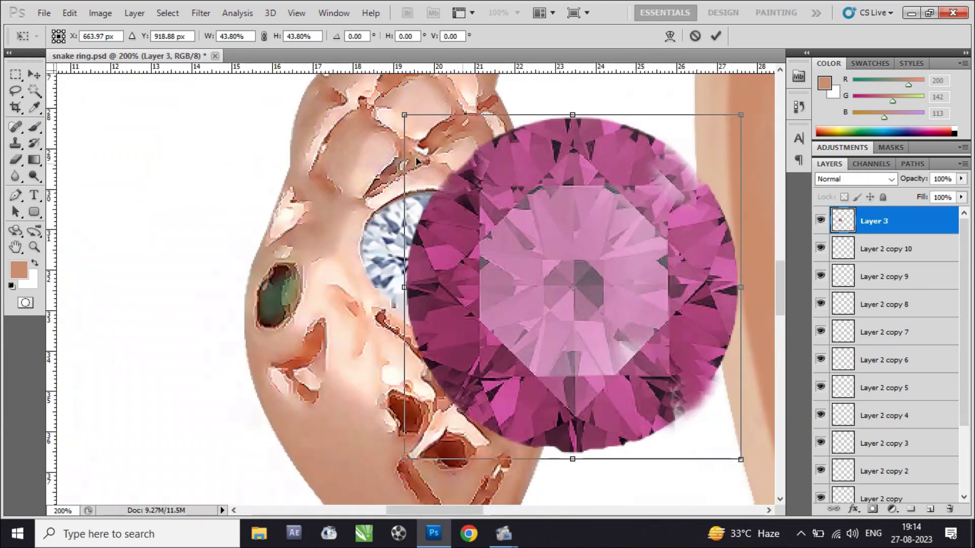
left_click_drag(762, 447, 612, 325)
key("Return")
mouse_move(602, 283)
left_mouse_down()
mouse_move(312, 299)
mouse_move(232, 269)
left_mouse_up()
key("ctrl+t")
key("Return")
Recolour the gem green with Hue/Saturation and set it over the eye.
key("ctrl+u")
left_click_drag(712, 190, 872, 216)
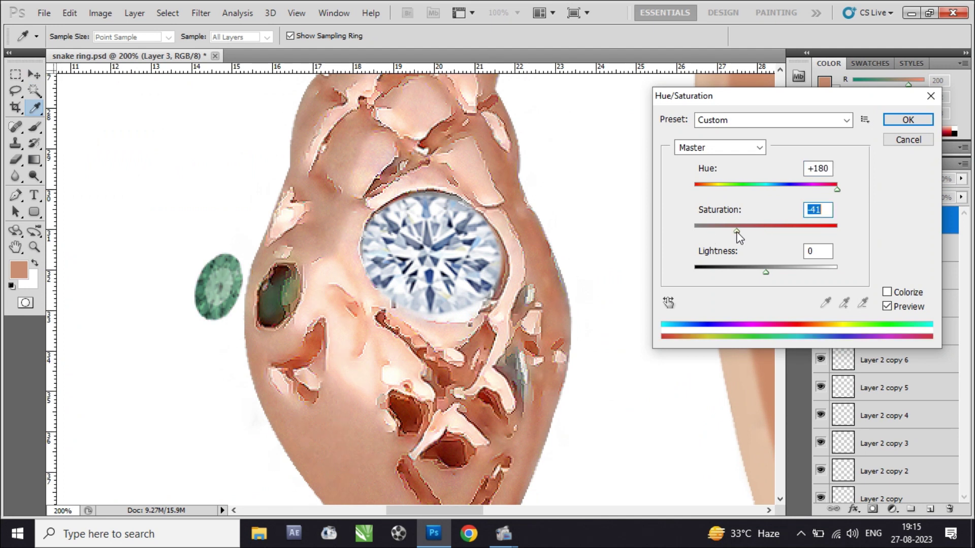
key("Return")
left_click_drag(225, 271, 285, 278)
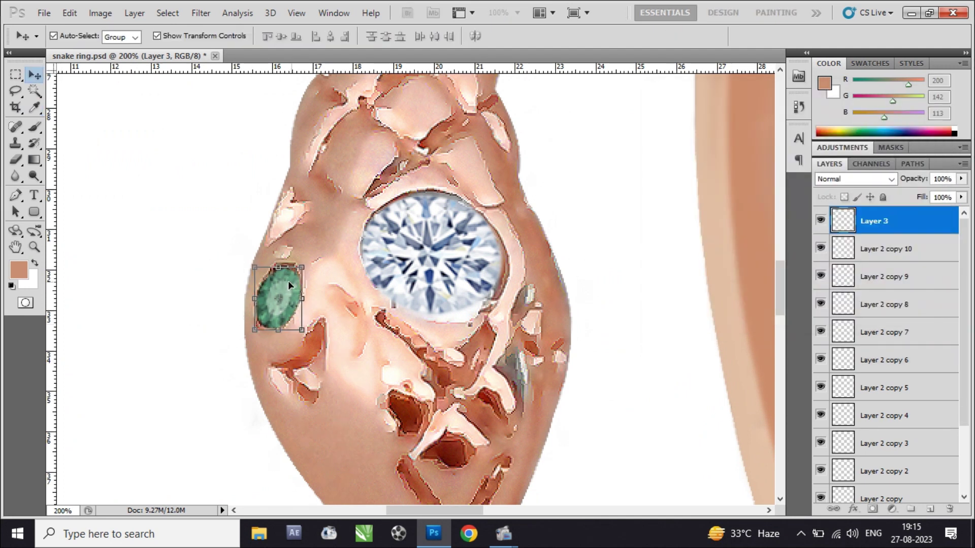
Inspect the green eye up close, leaving Filter and Curves unchanged.
left_click(200, 13)
key("Escape")
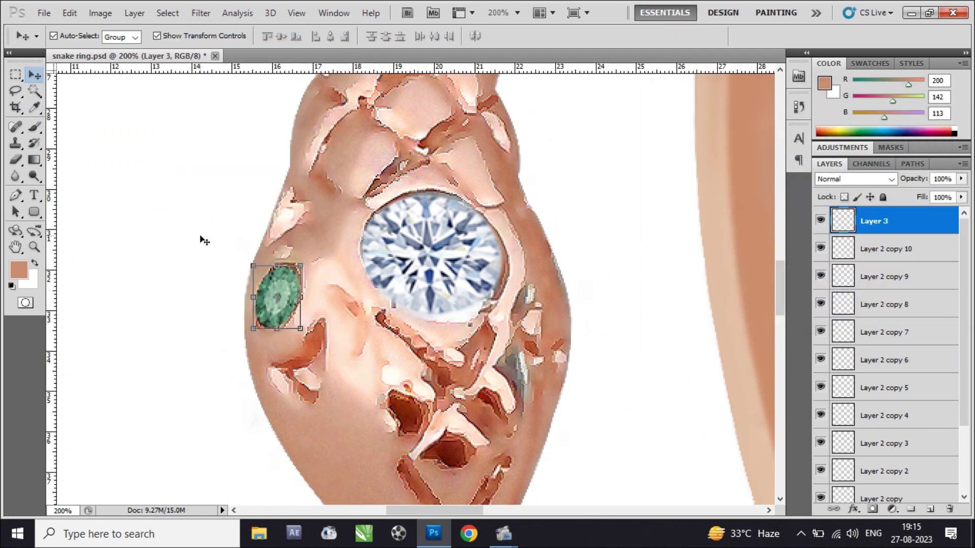
key("ctrl+0")
left_click(306, 304)
key("ctrl+m")
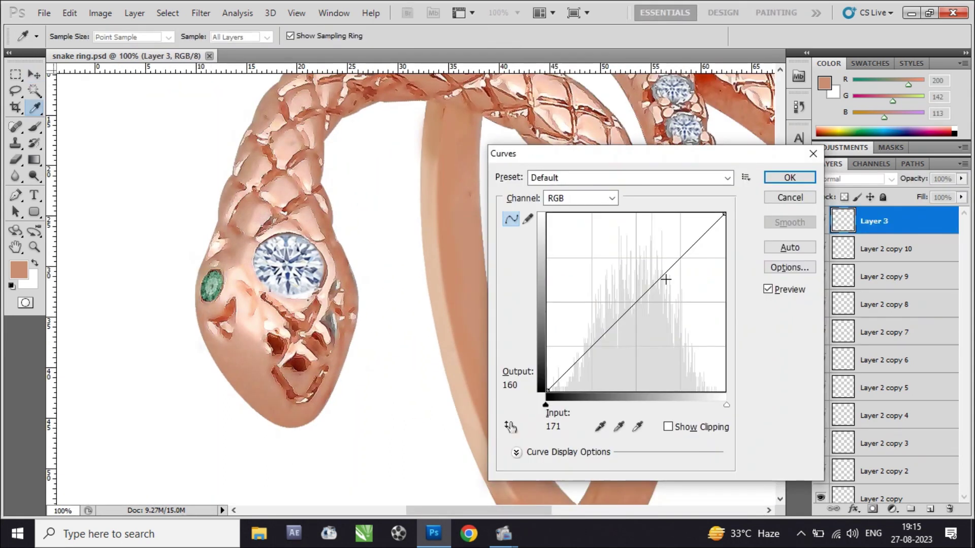
key("Return")
key("v")
key("ctrl+0")
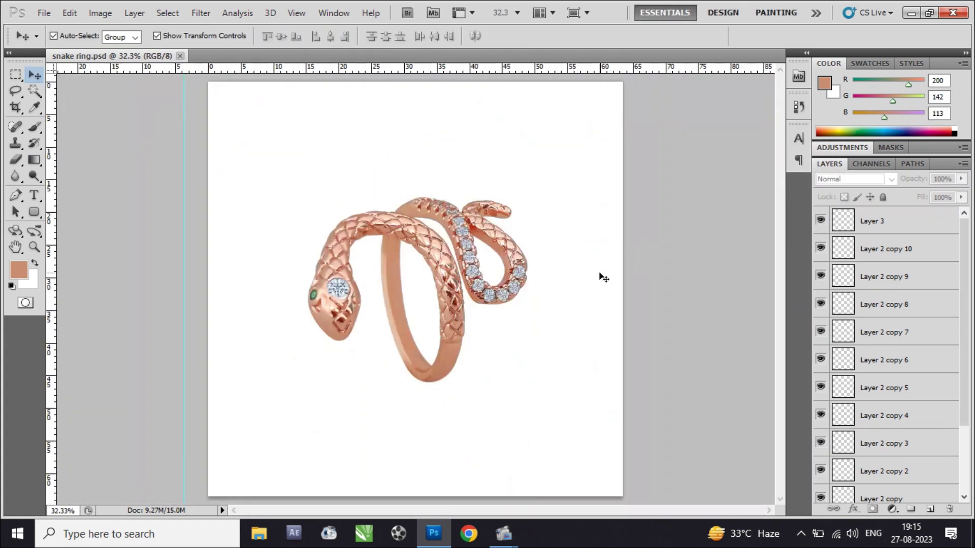
Cut the duplicated ring down to just its lower band.
left_click_drag(408, 359, 338, 456)
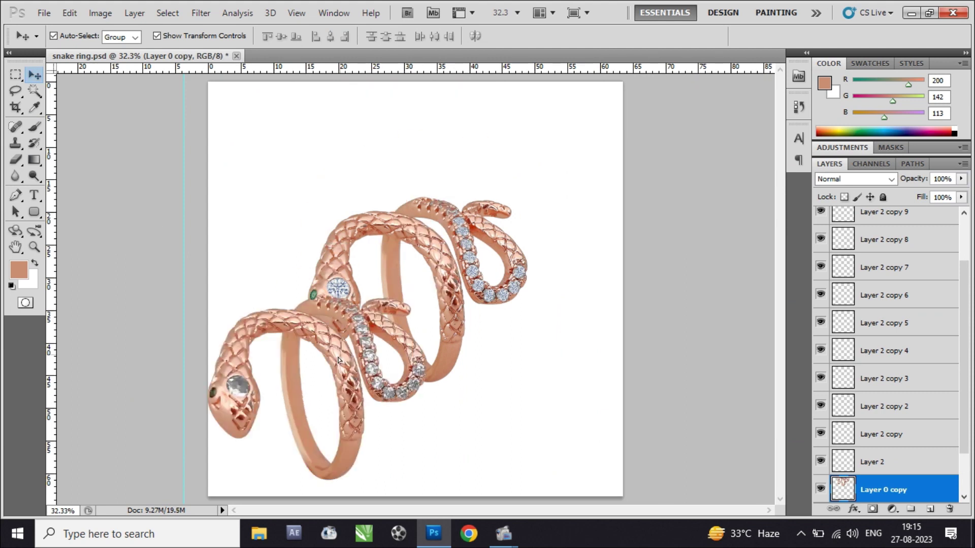
key("m")
key("Delete")
left_click_drag(209, 334, 284, 475)
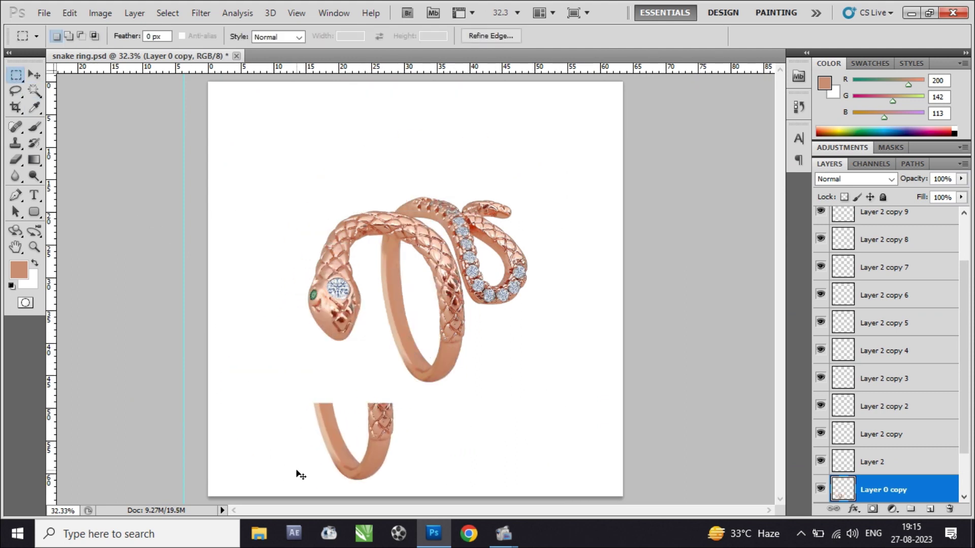
Flip the band vertically and position it beneath the ring as a reflection.
key("v")
right_click(382, 431)
right_click(379, 406)
key("ctrl+t")
left_click(406, 397)
key("Return")
left_click_drag(355, 436, 442, 402)
key("e")
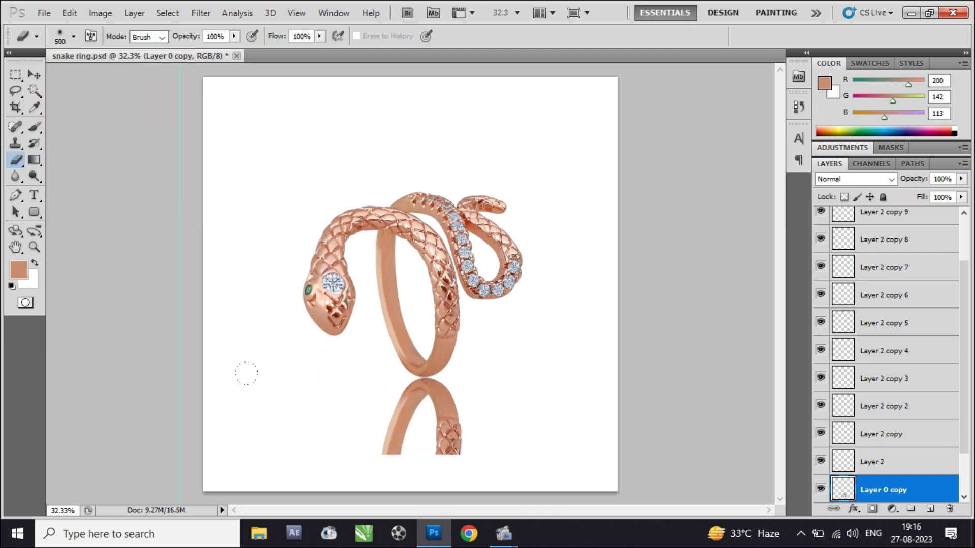